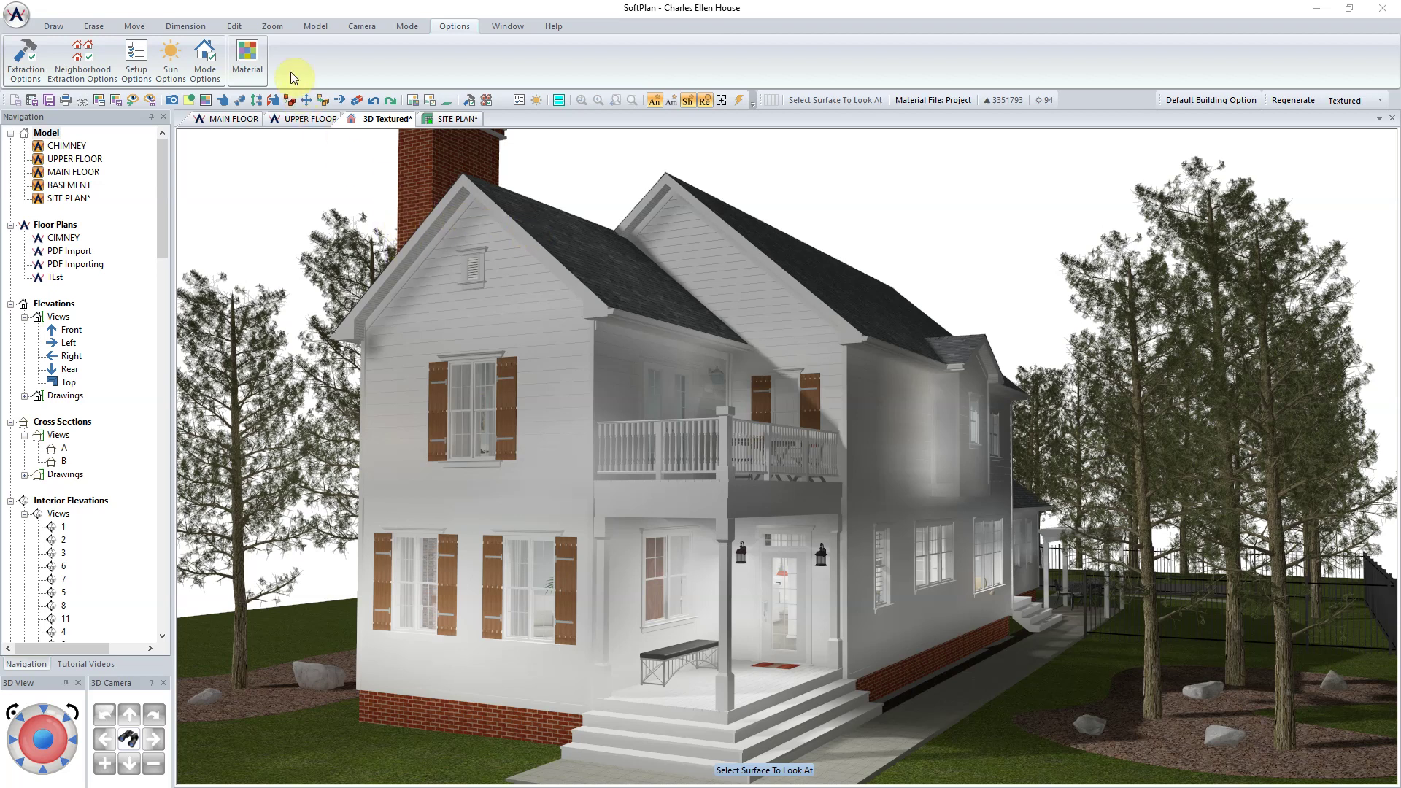
Set the sun time to 10:00 AM, keeping Central Time, and regenerate the house view.
click(175, 59)
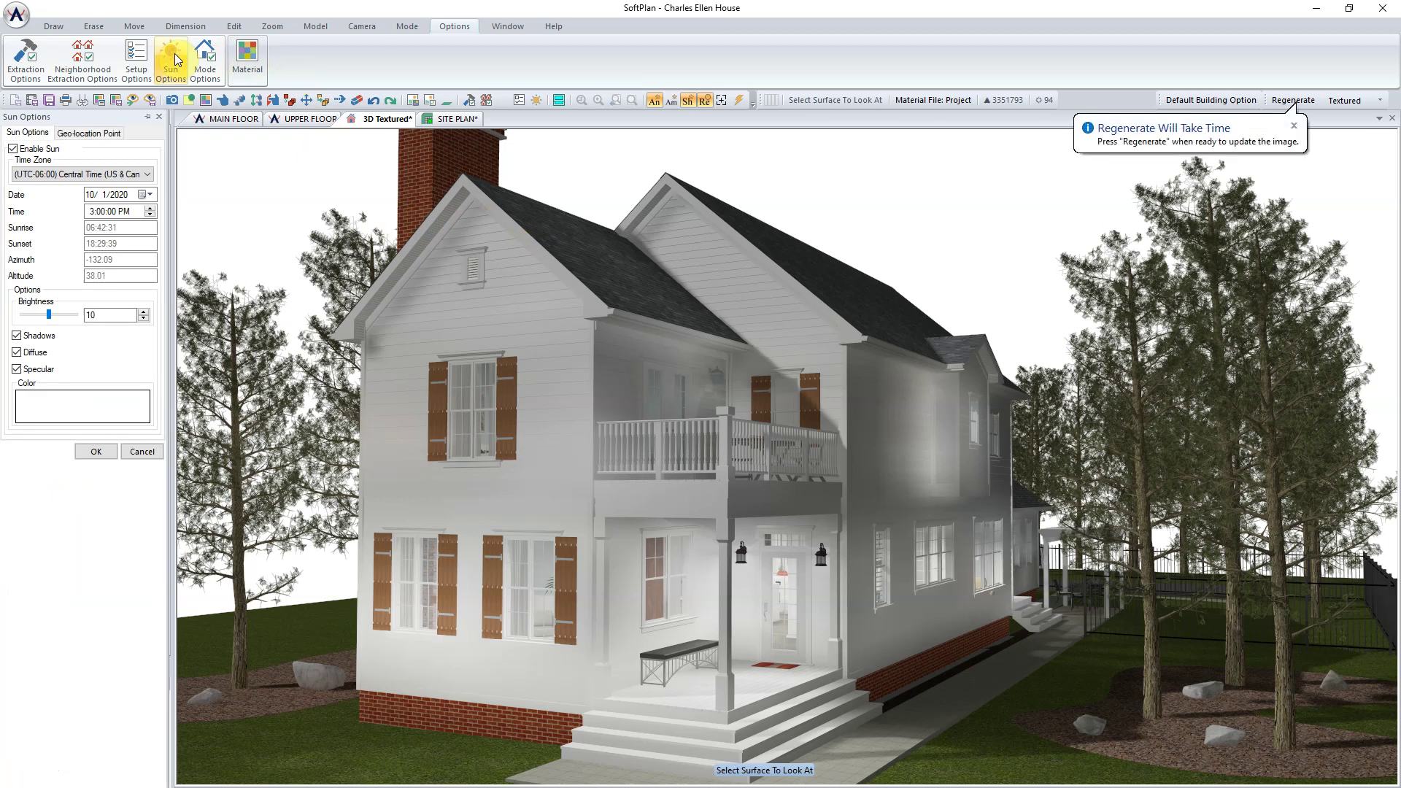
click(149, 177)
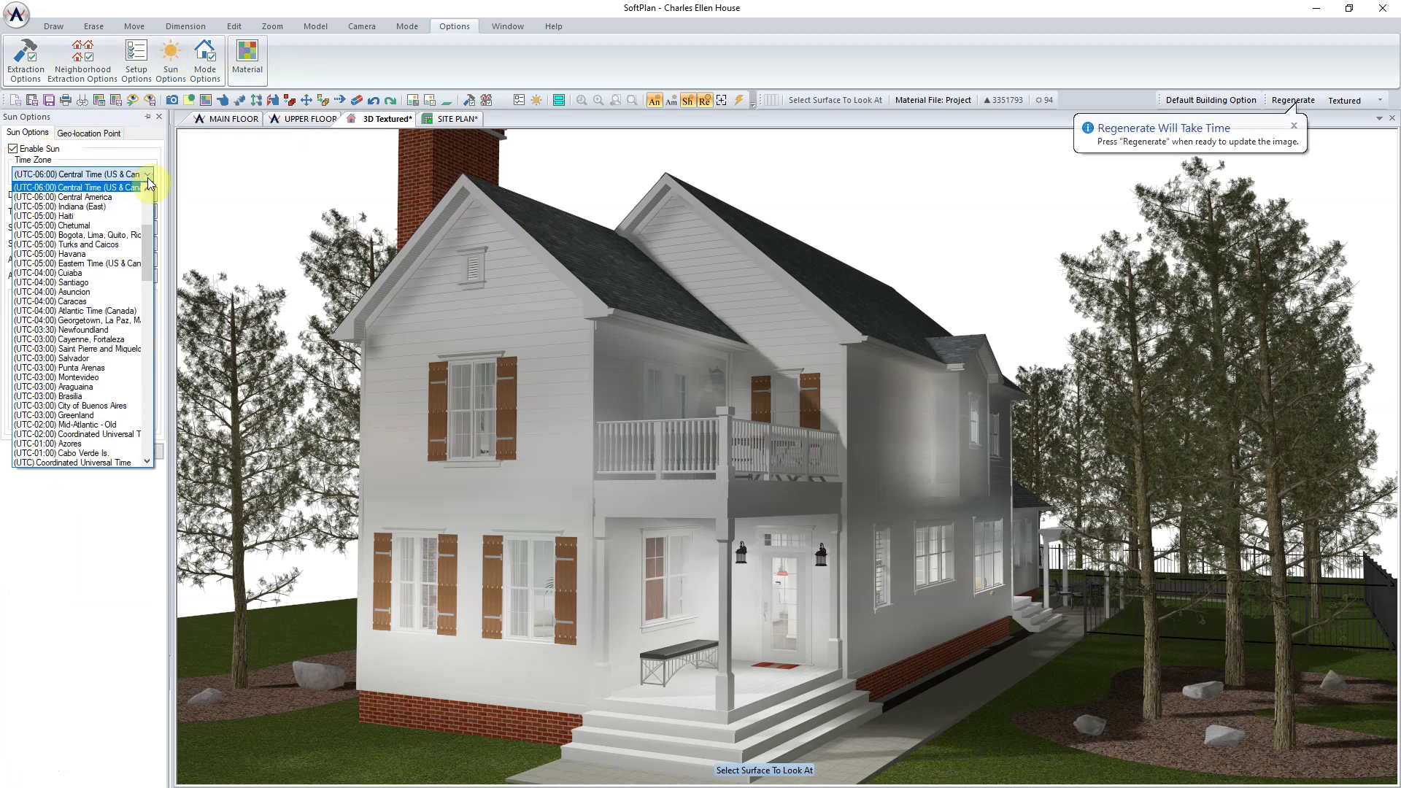
click(149, 178)
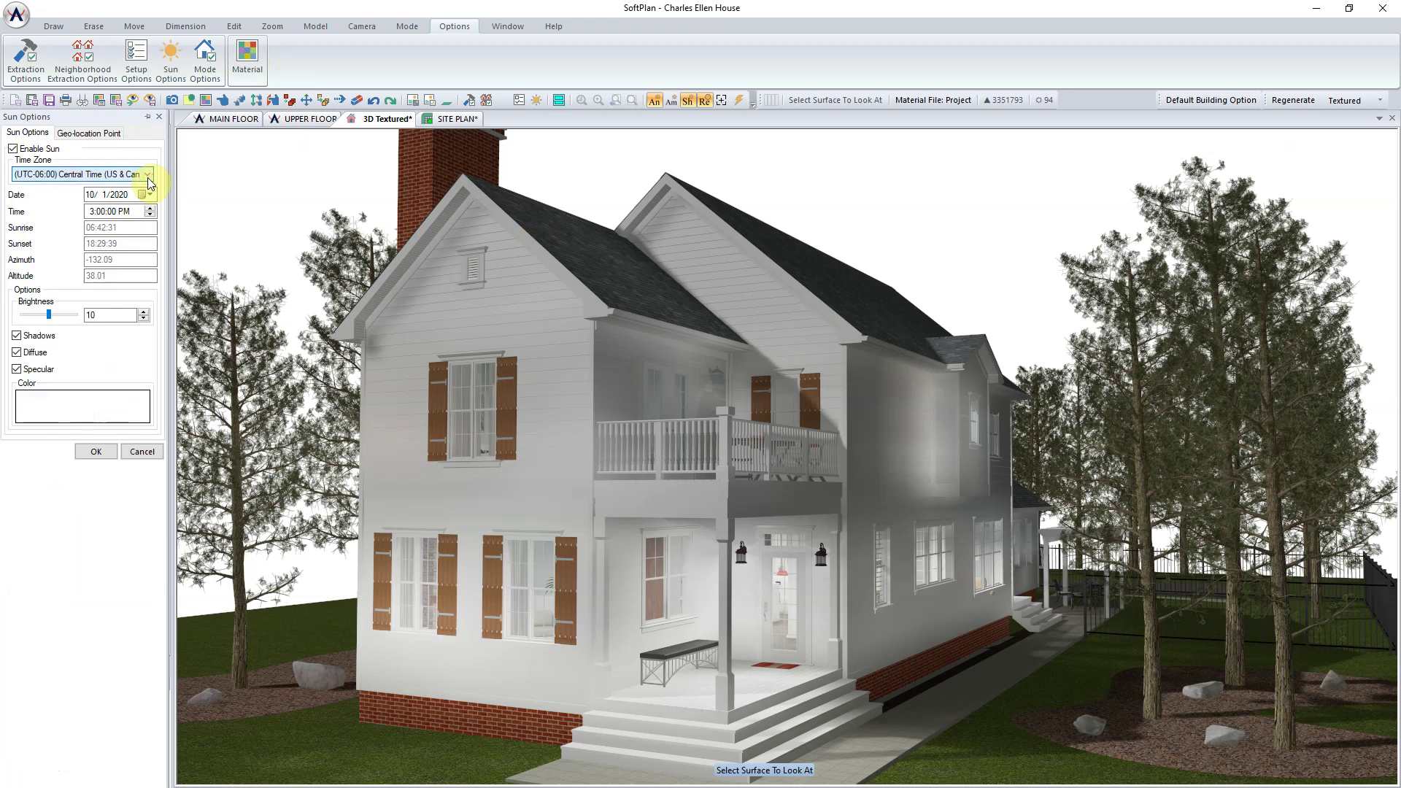
click(151, 213)
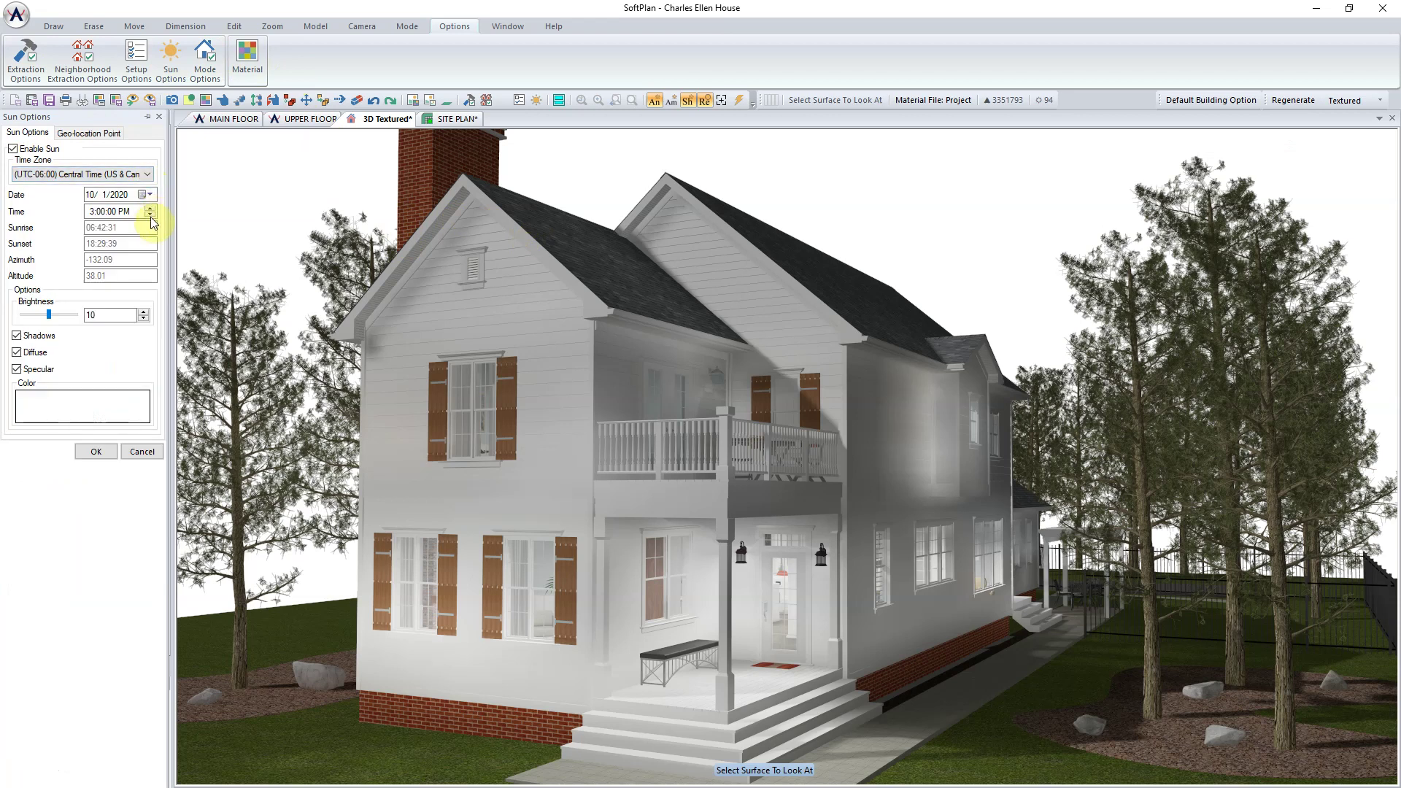
click(153, 209)
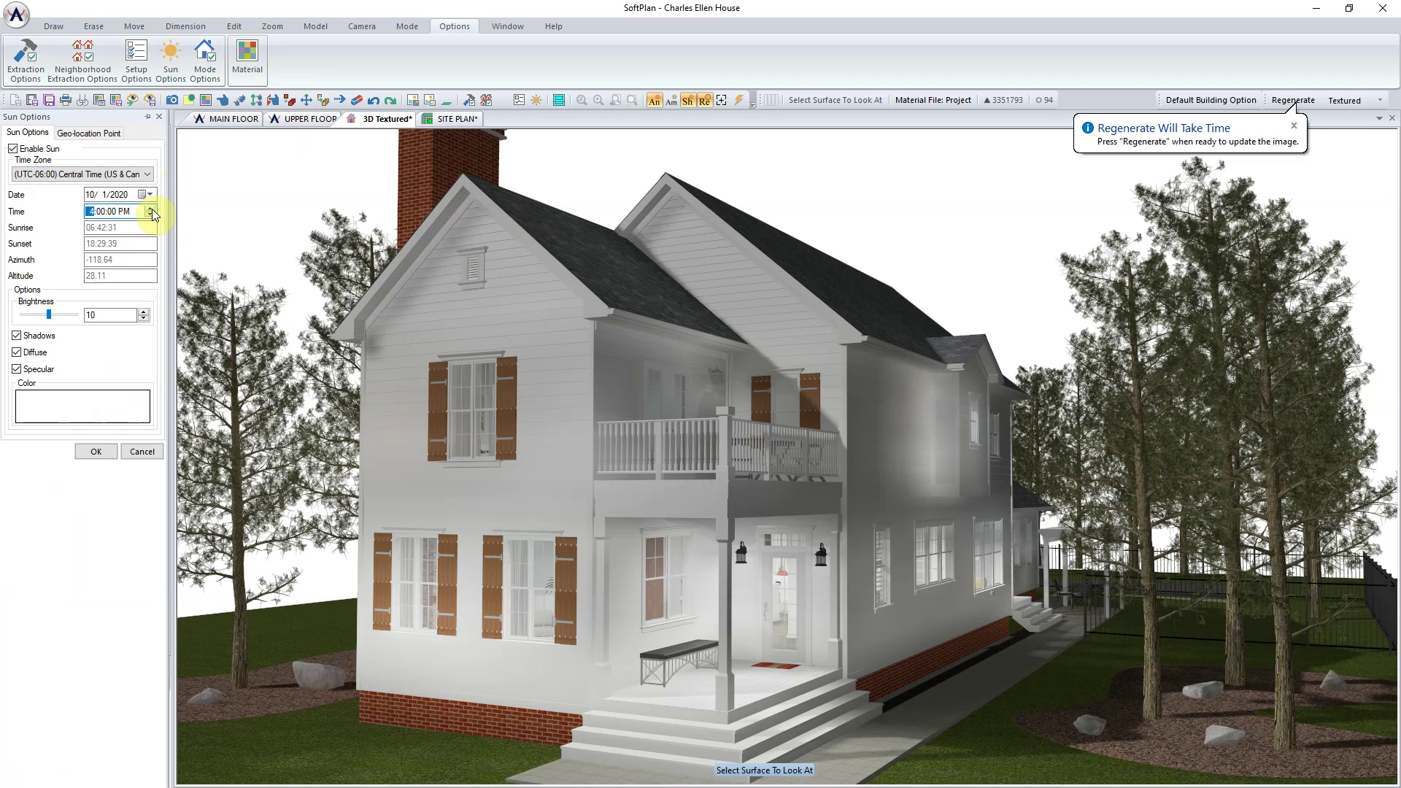
click(152, 216)
click(153, 216)
click(153, 216)
click(96, 451)
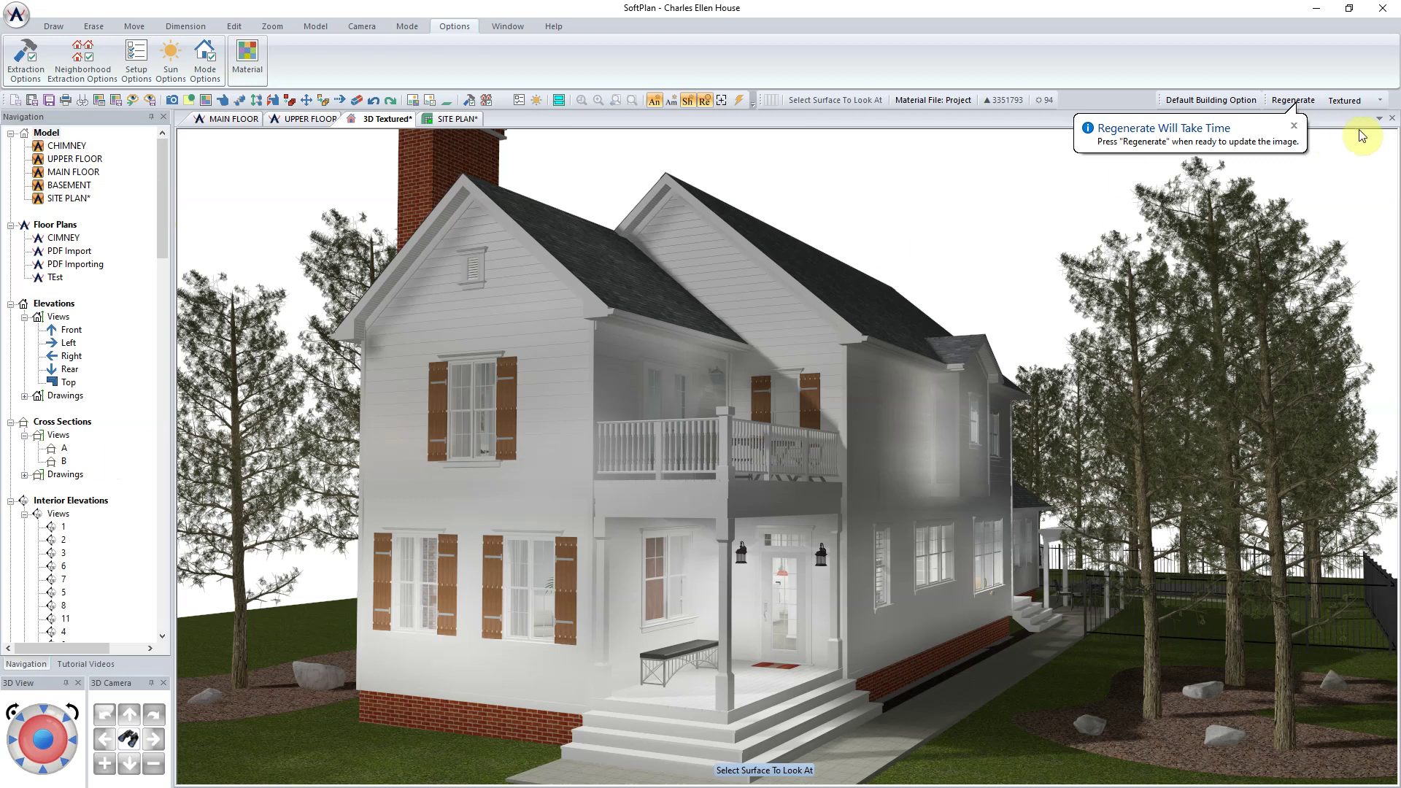
click(1303, 101)
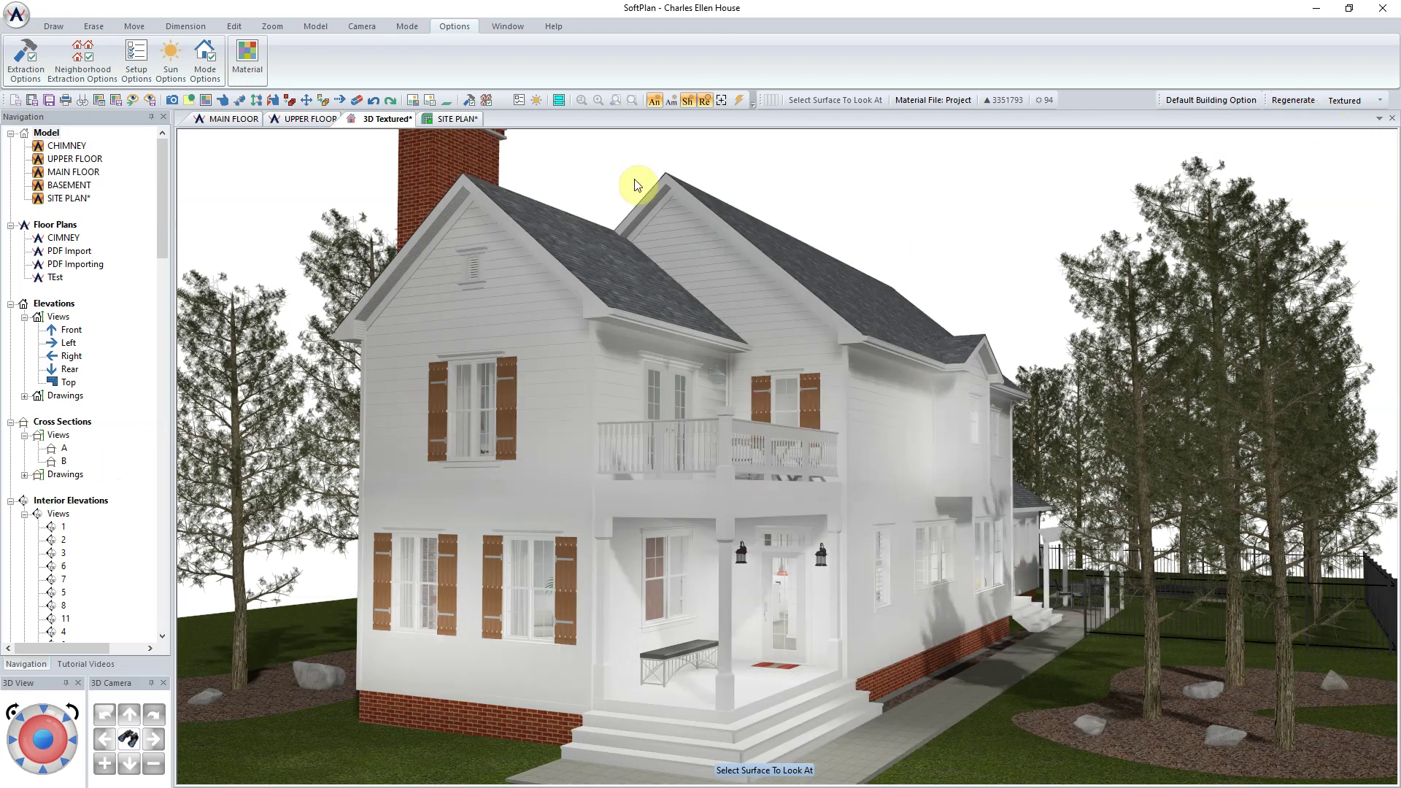
Change the site location in Sun Options to Boston, MA and apply it.
click(172, 61)
click(100, 132)
click(101, 211)
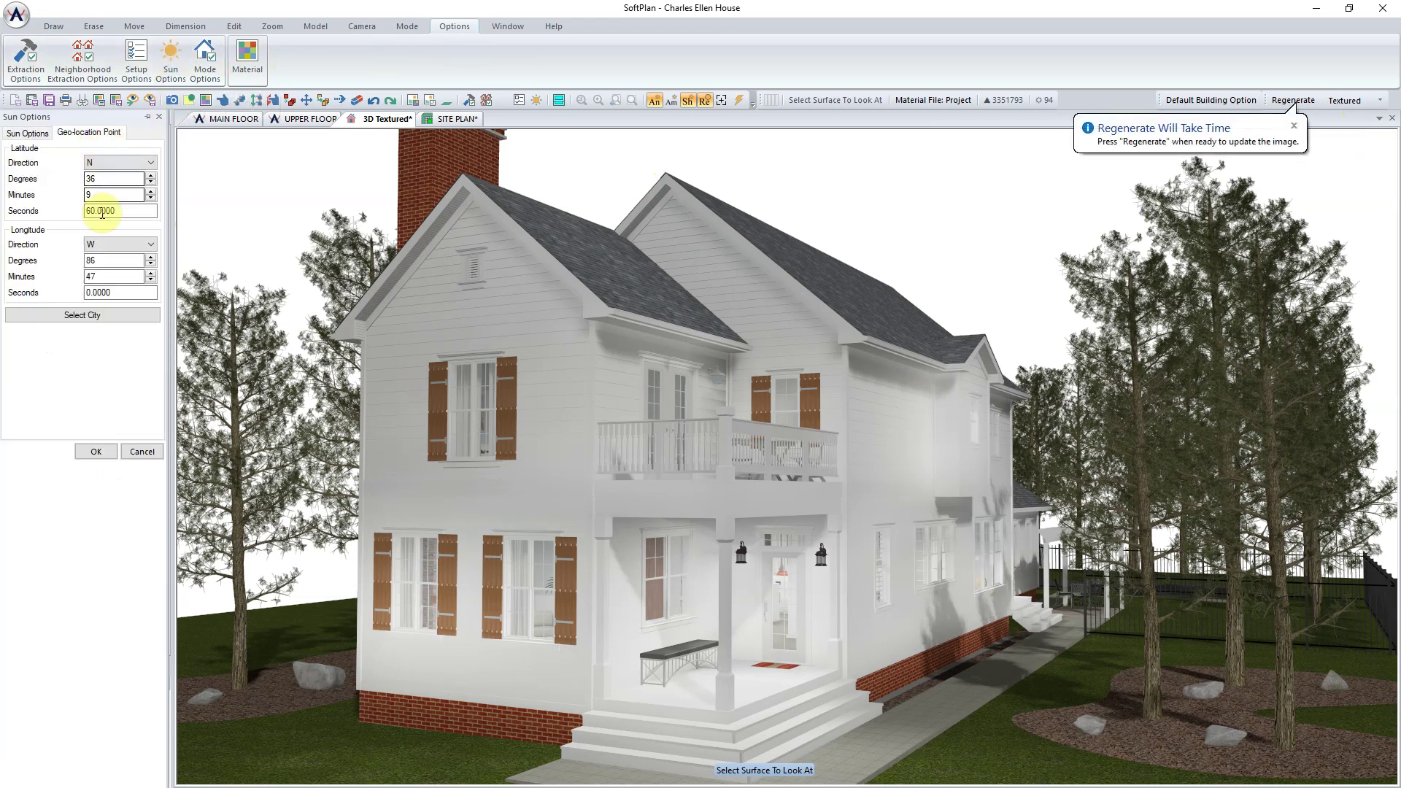
click(152, 317)
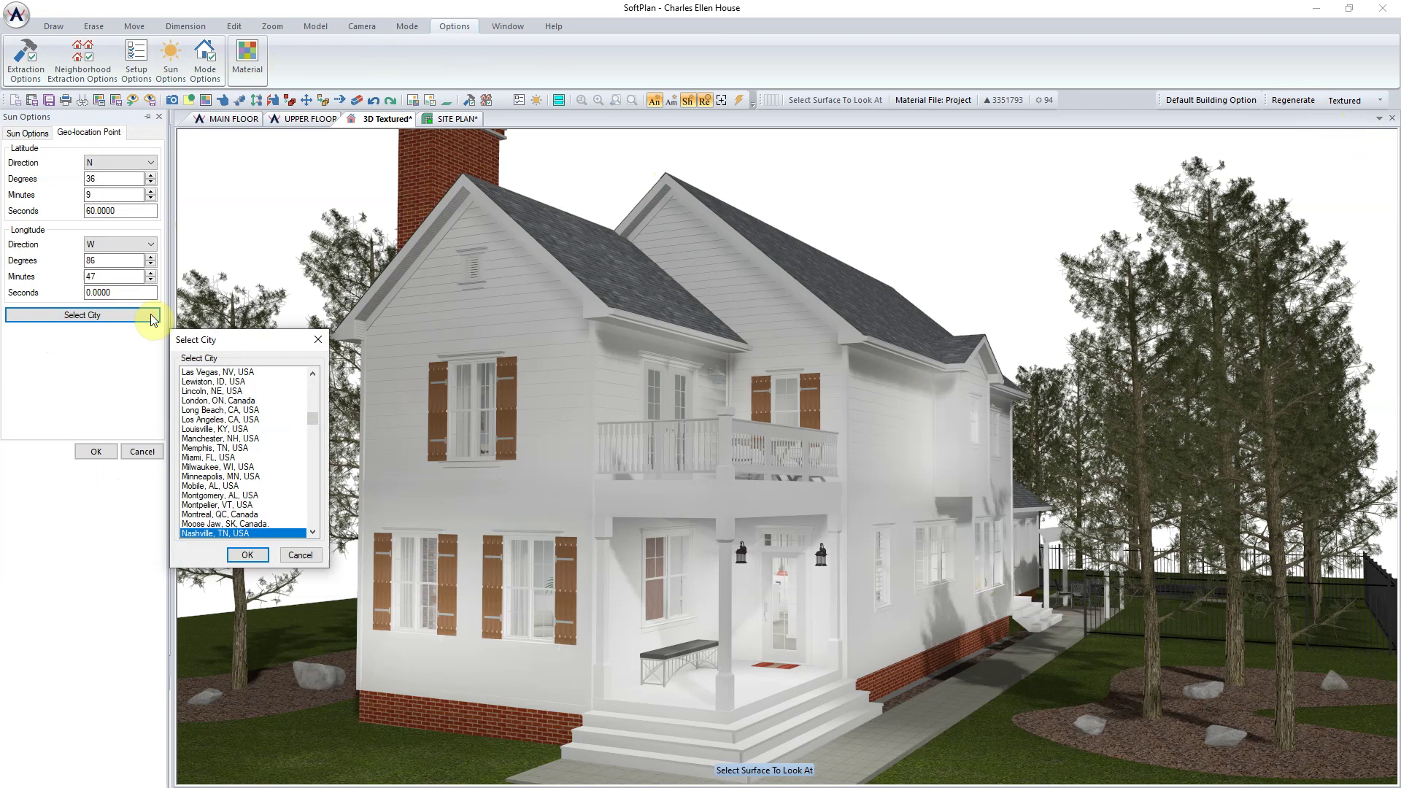
drag(311, 417, 316, 389)
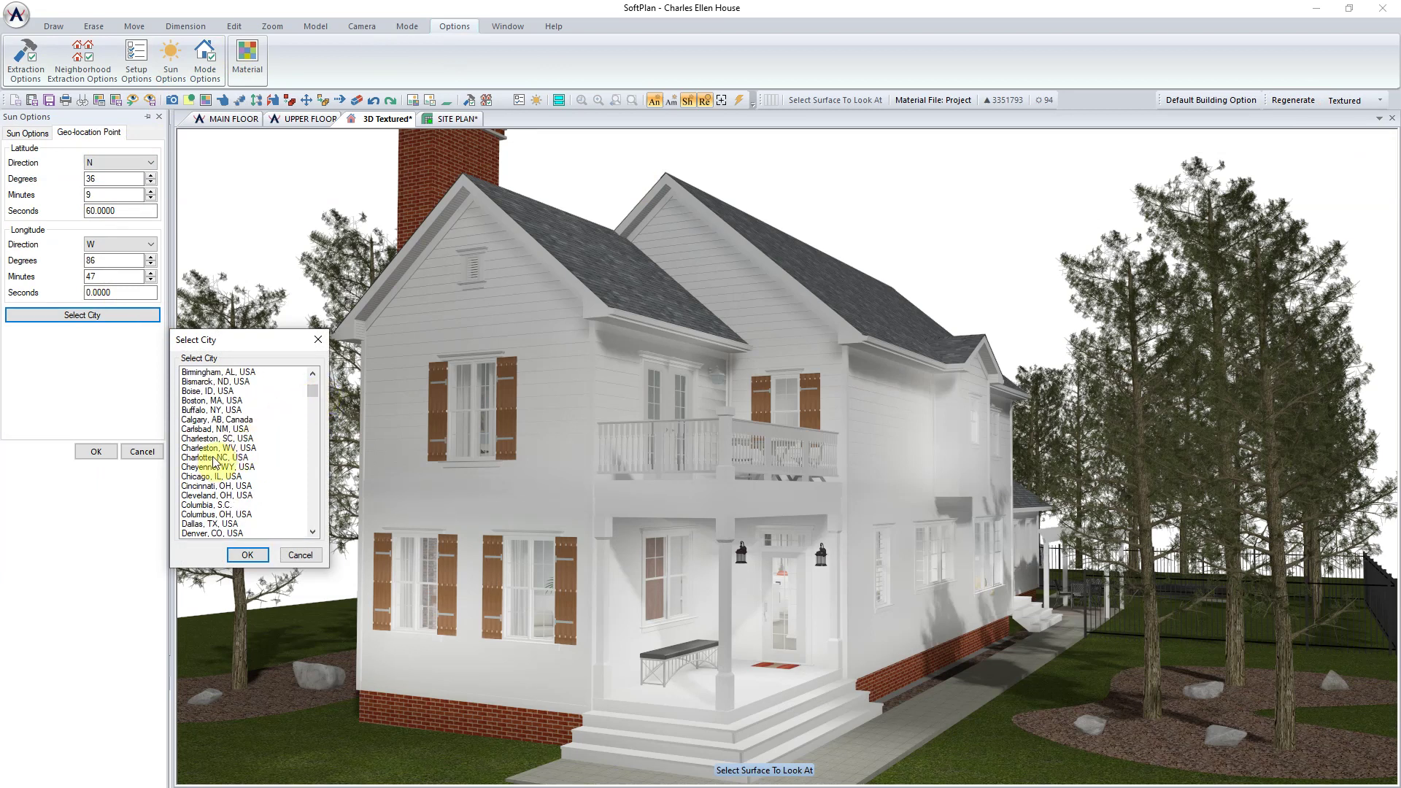
click(201, 402)
click(247, 555)
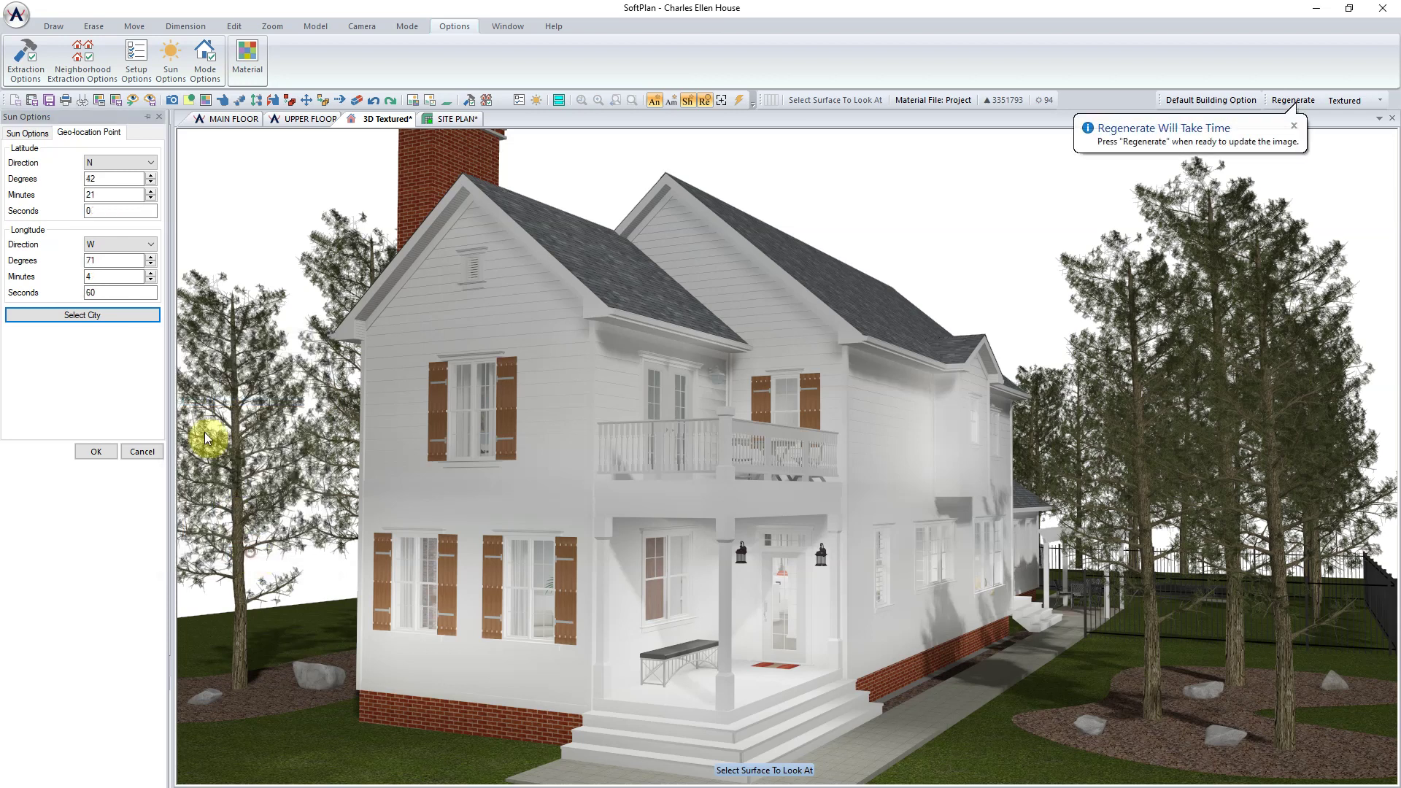
click(27, 133)
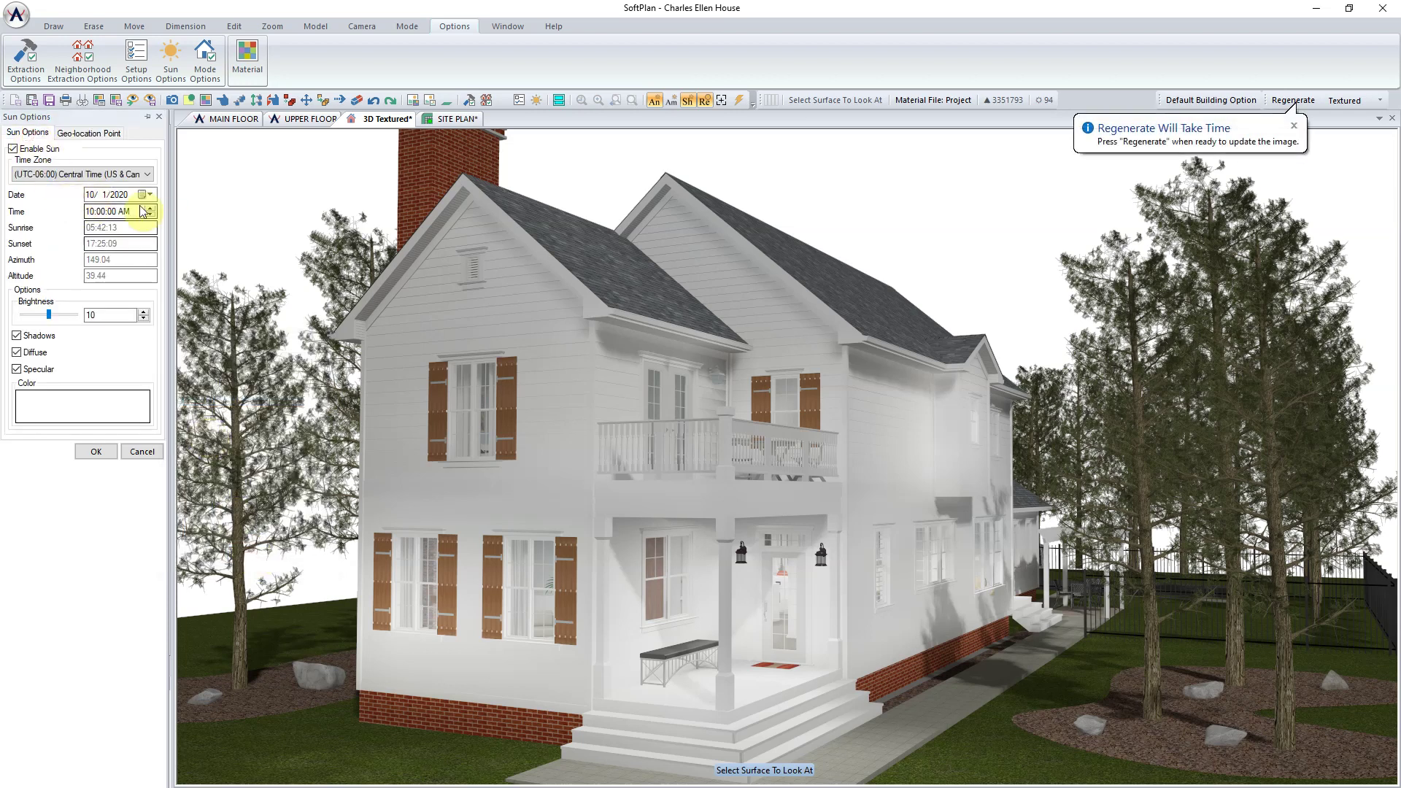
click(95, 452)
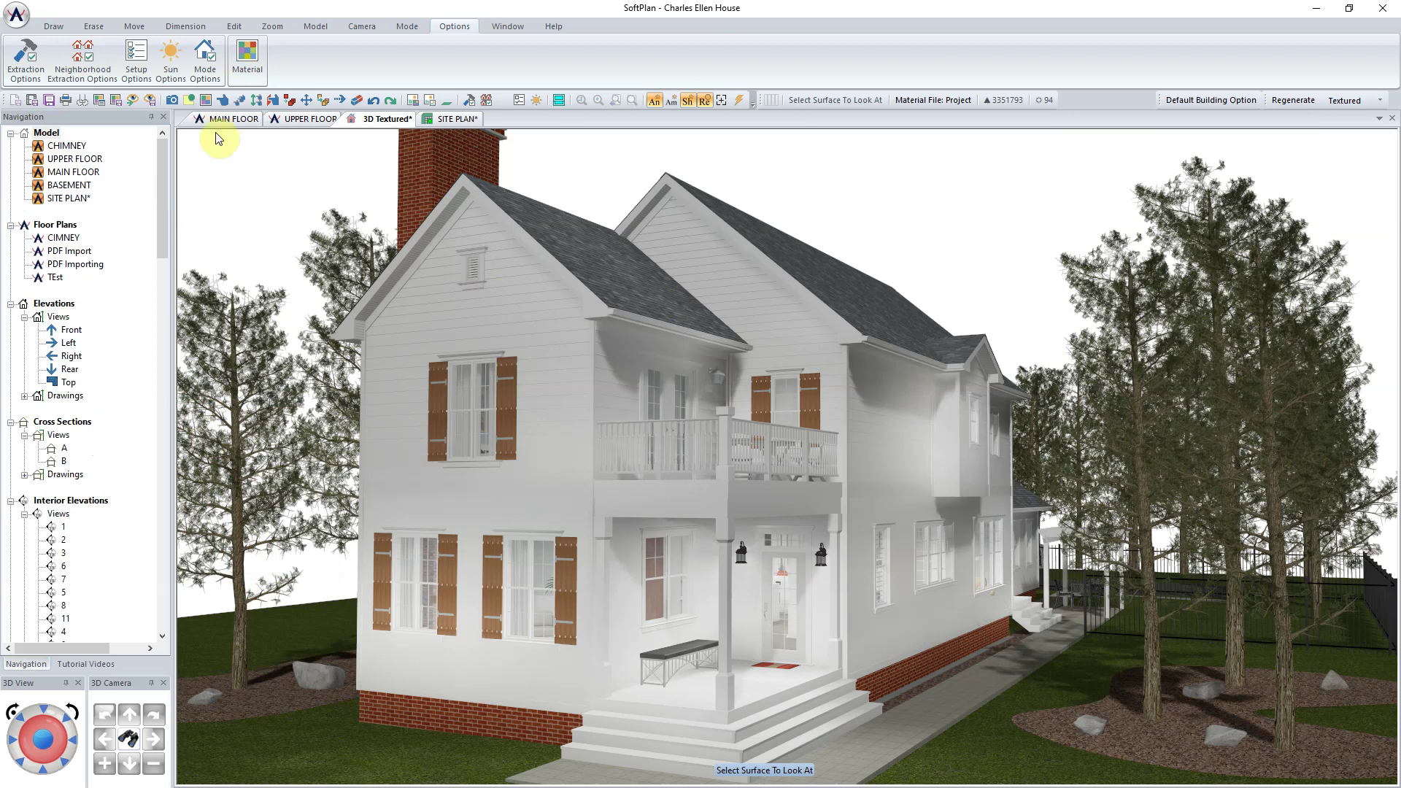
Move the sun time forward by two hours.
click(174, 60)
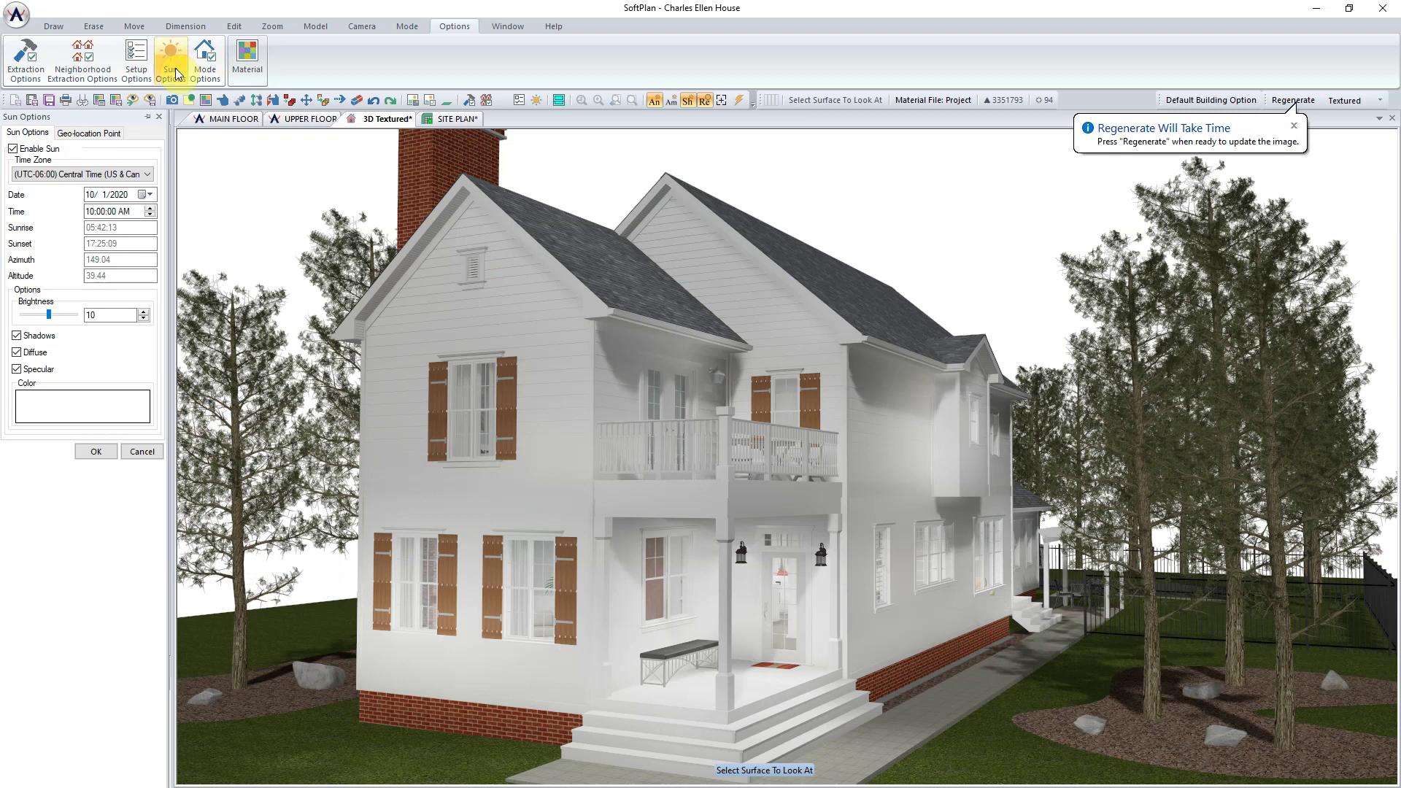
click(149, 208)
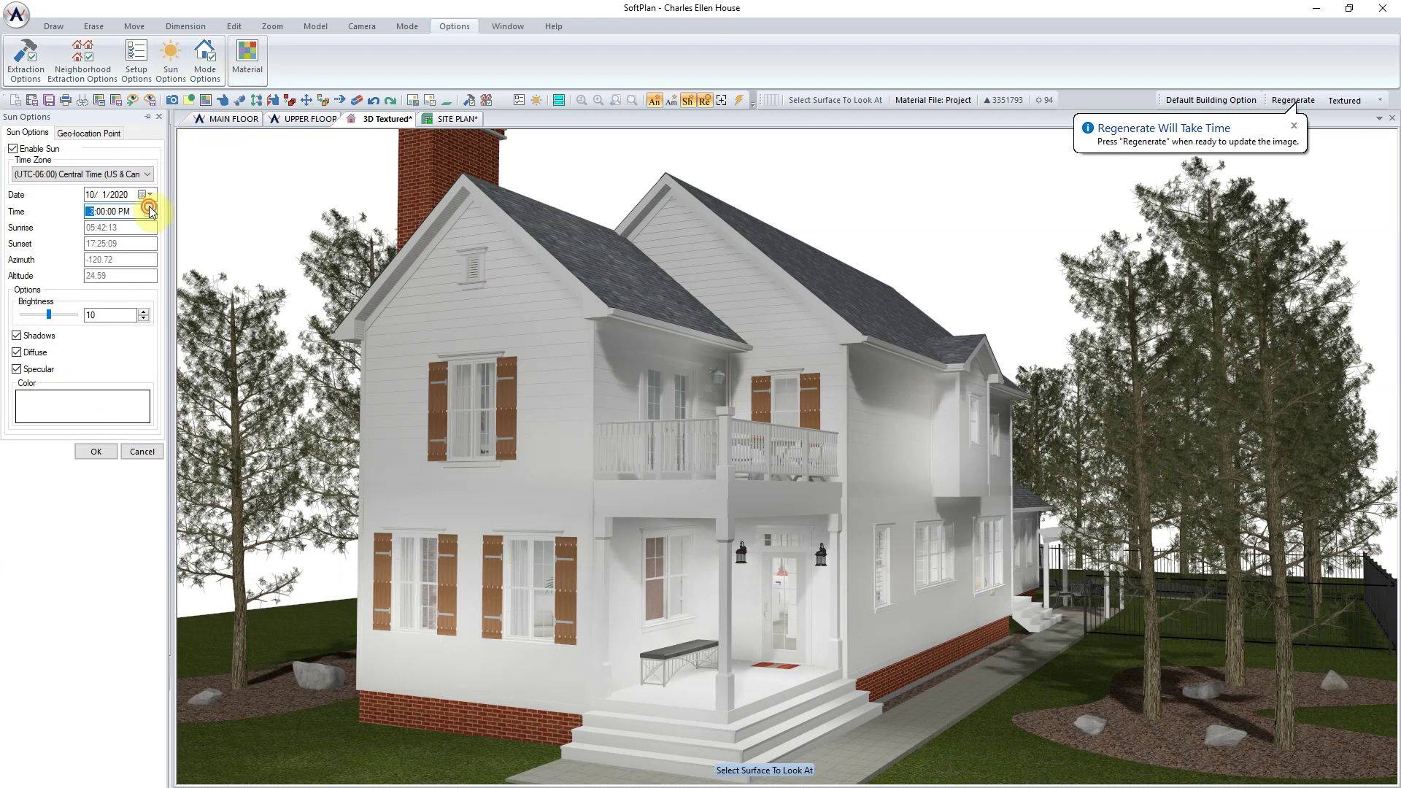
click(150, 208)
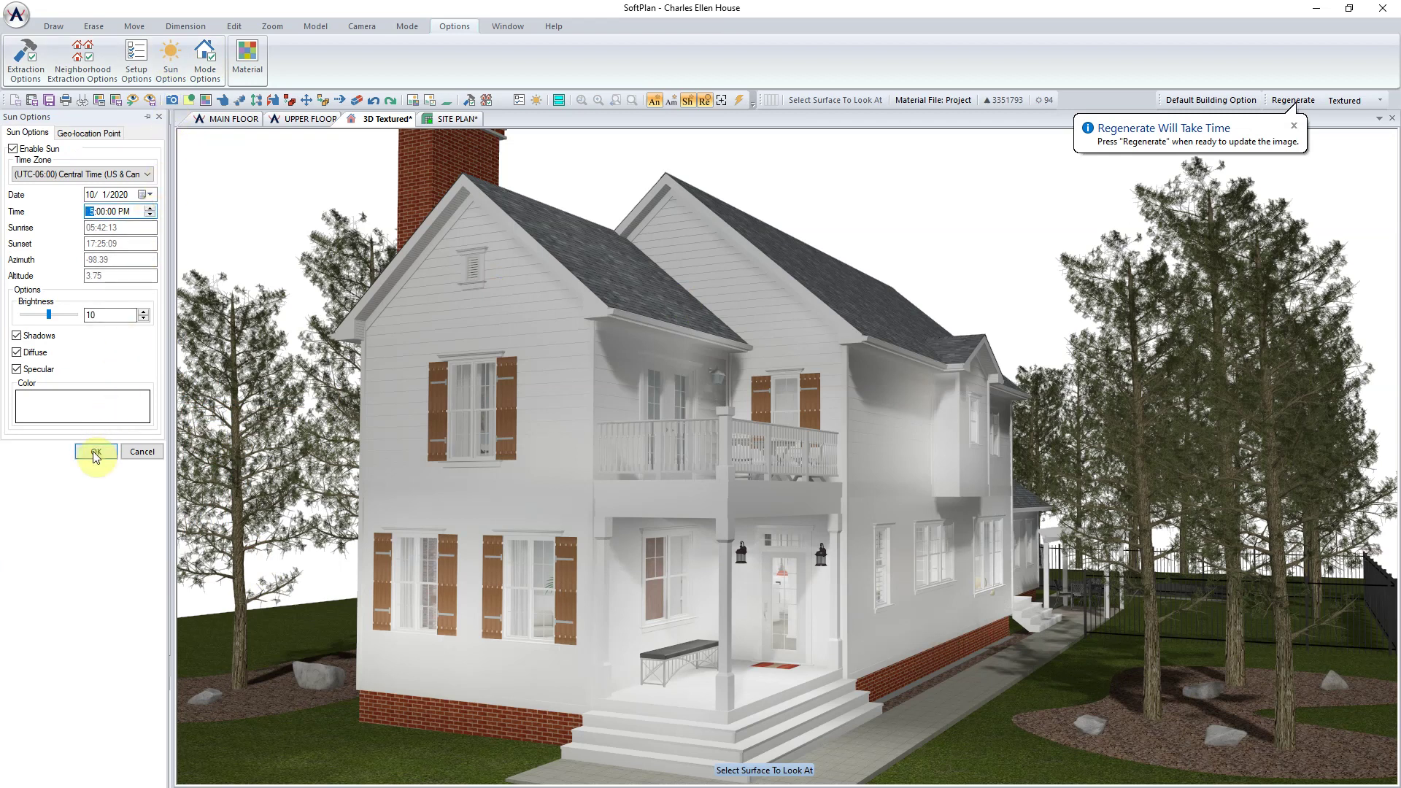
Confirm the city location, apply the sun settings and regenerate the house.
click(89, 132)
click(110, 314)
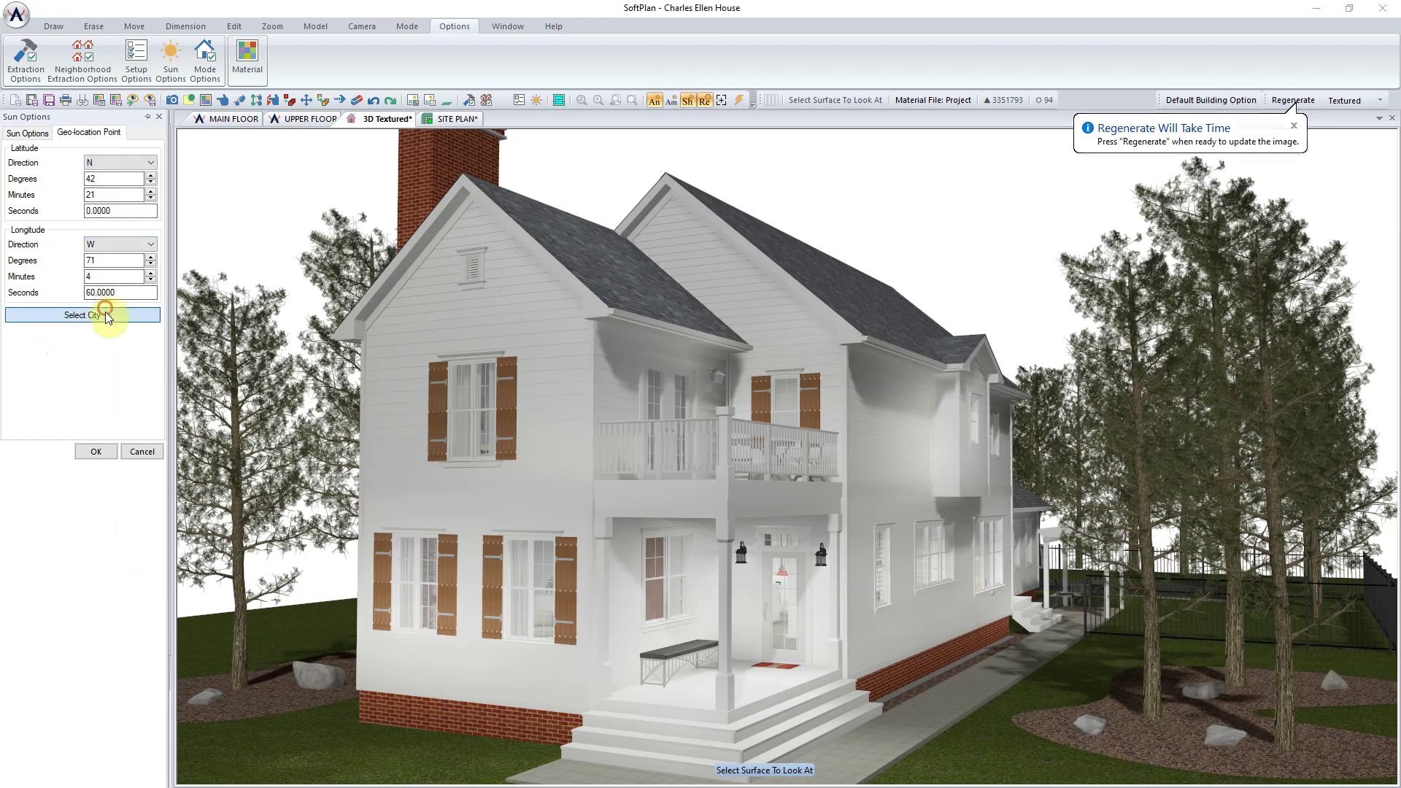
click(202, 547)
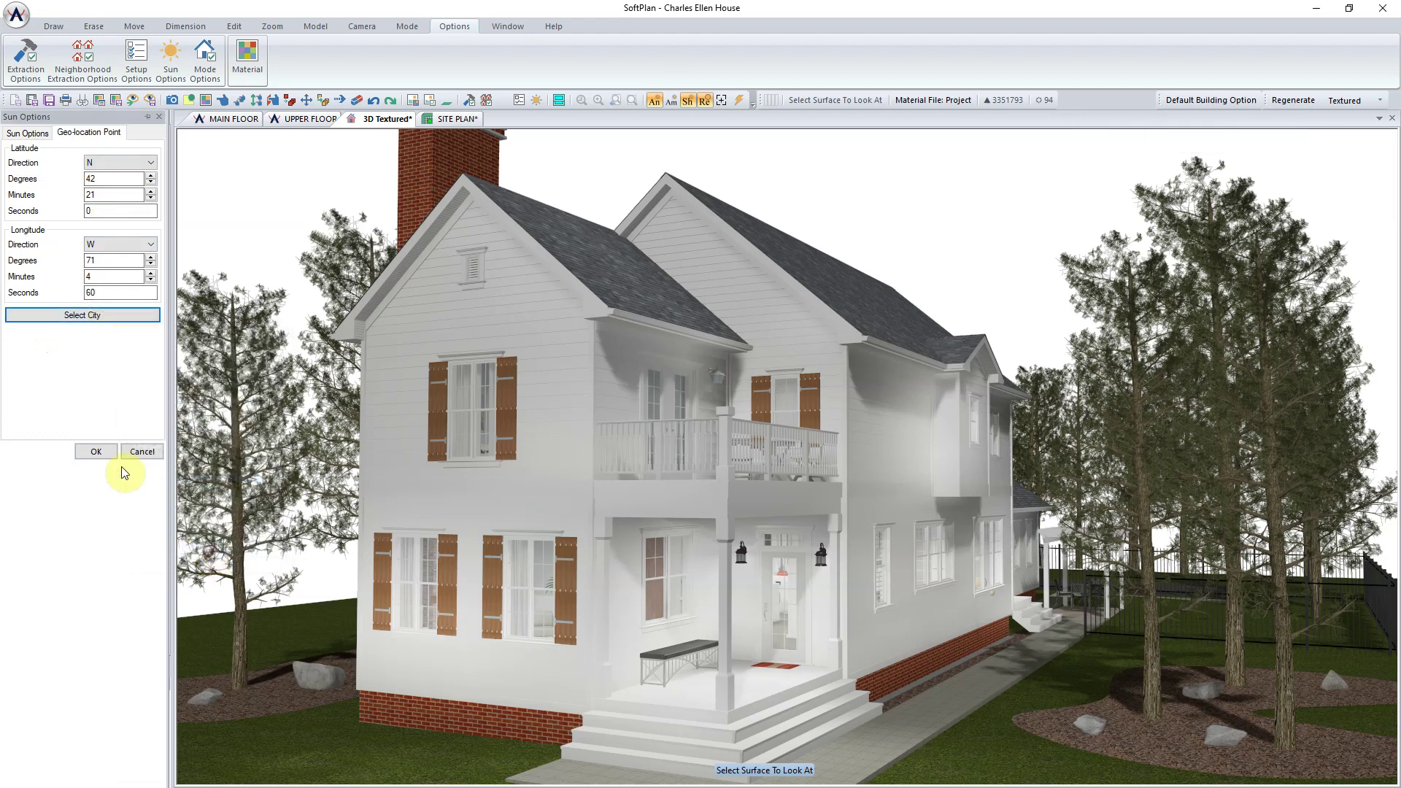
click(96, 452)
click(1278, 100)
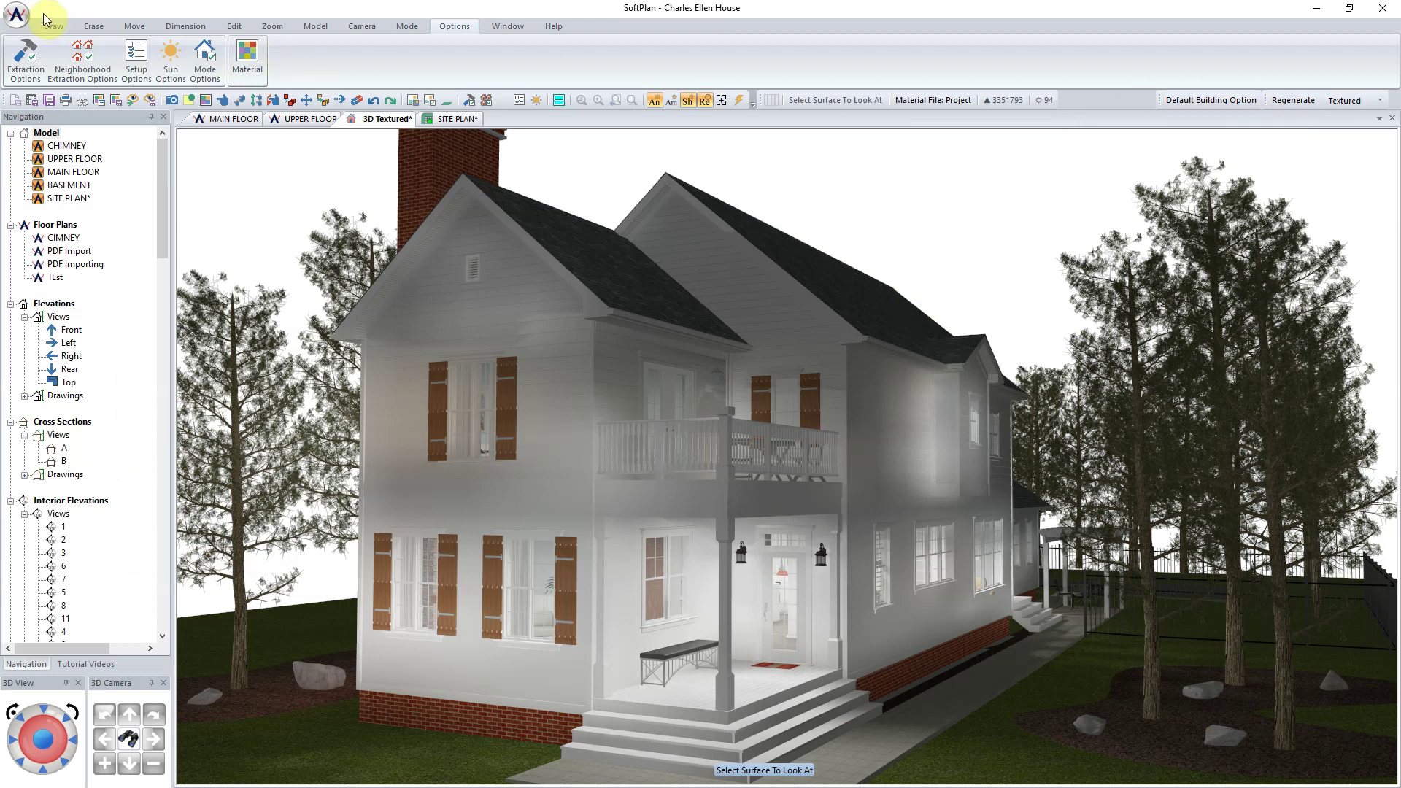
Set up a Full Day Sun Study video export named 'Full Day Sun Study' at 640*360.
click(17, 15)
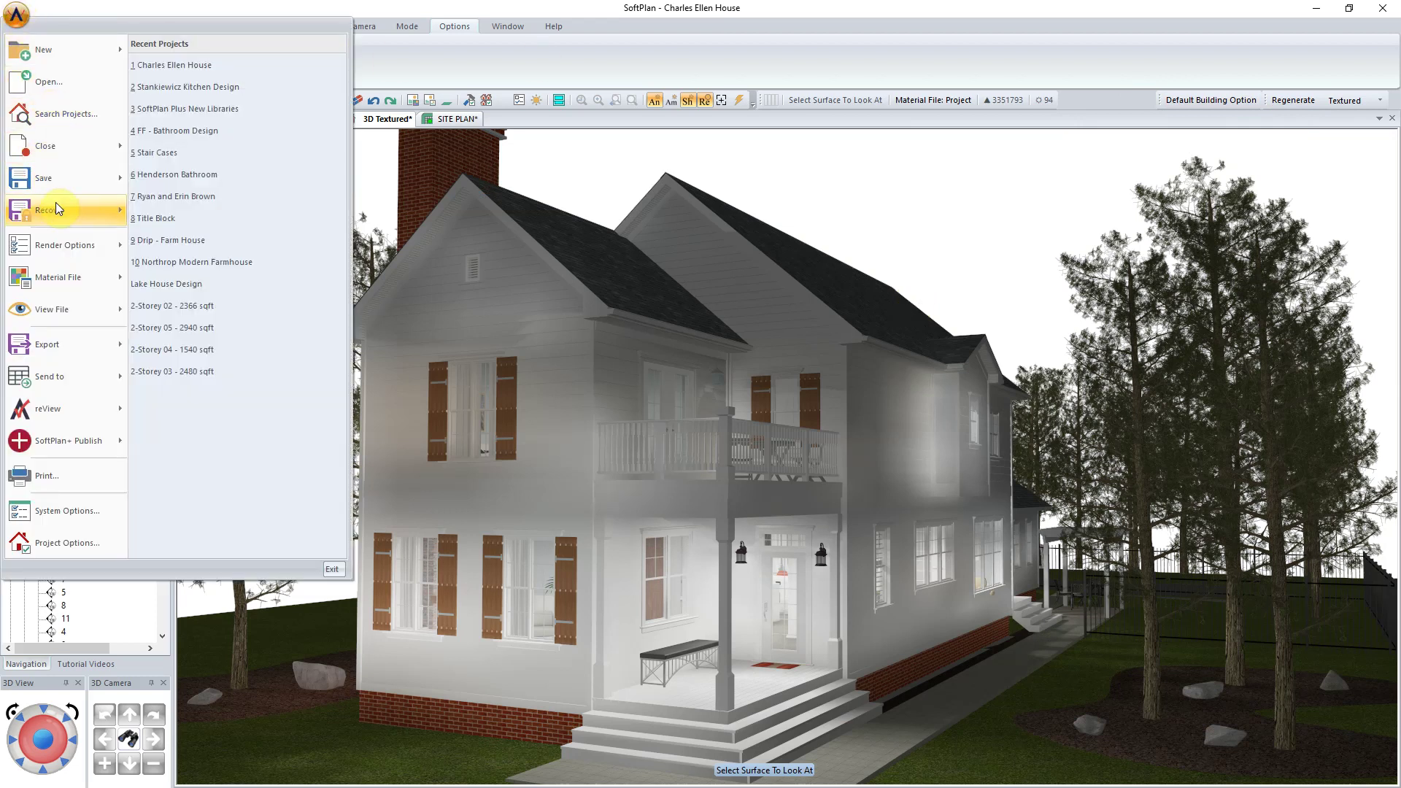
mouse_move(44, 177)
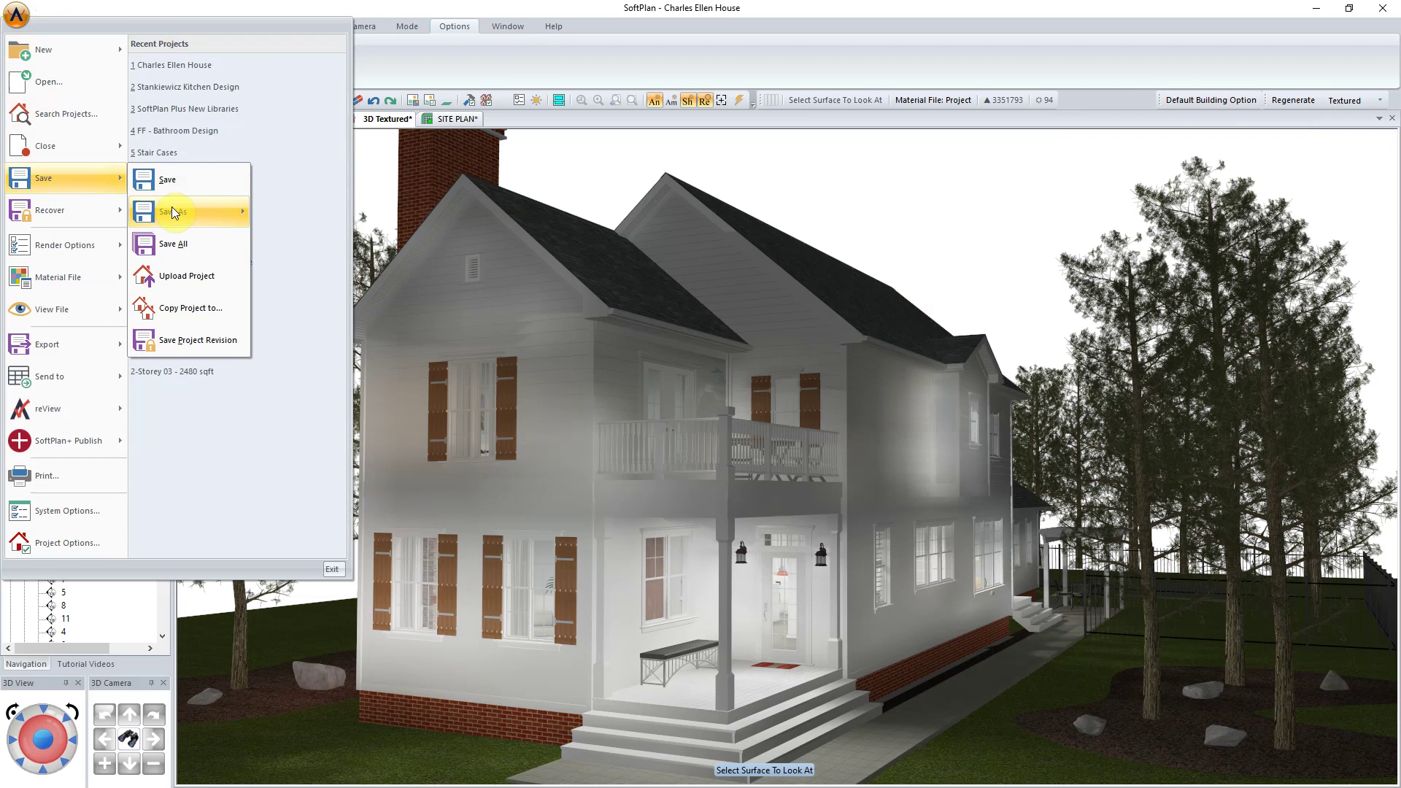
mouse_move(180, 212)
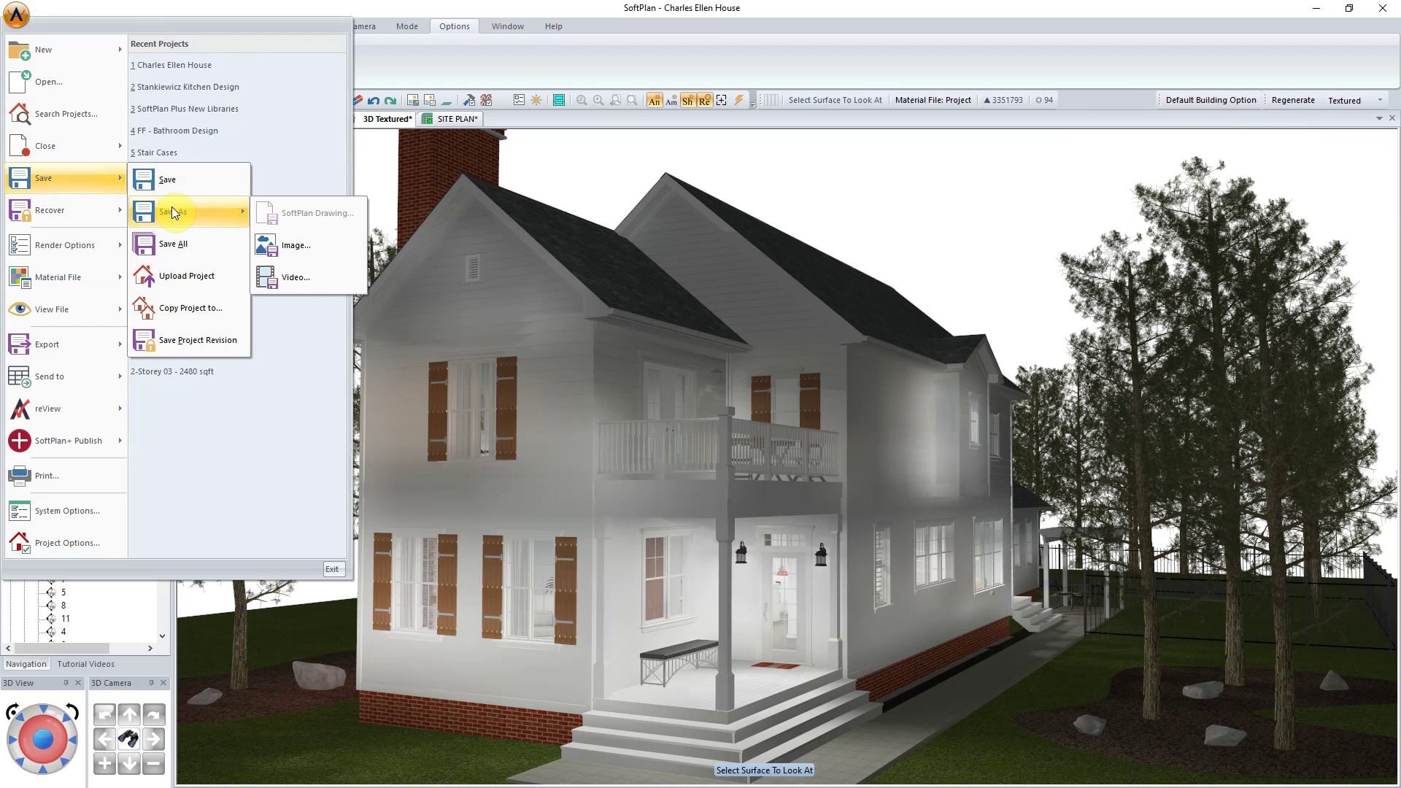
click(296, 277)
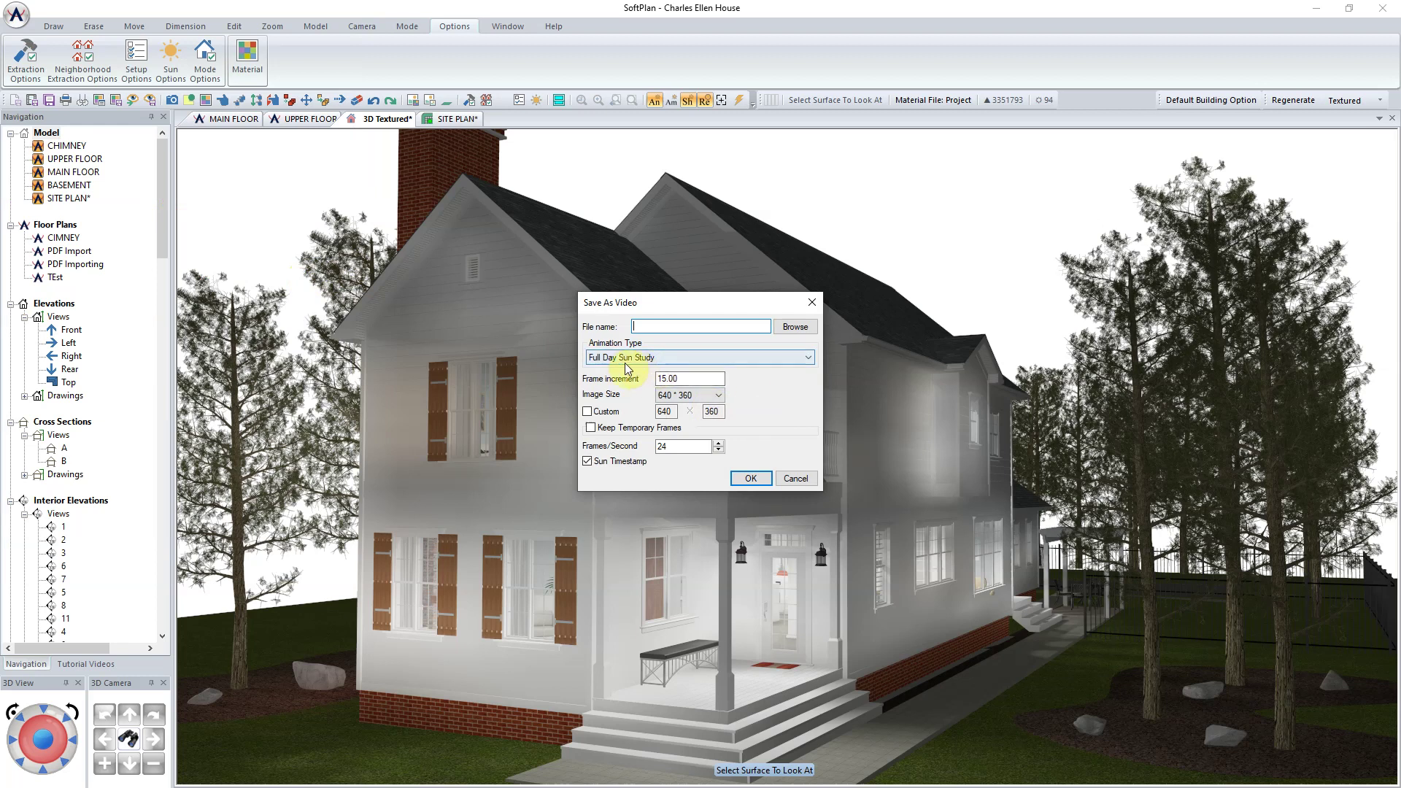
click(805, 361)
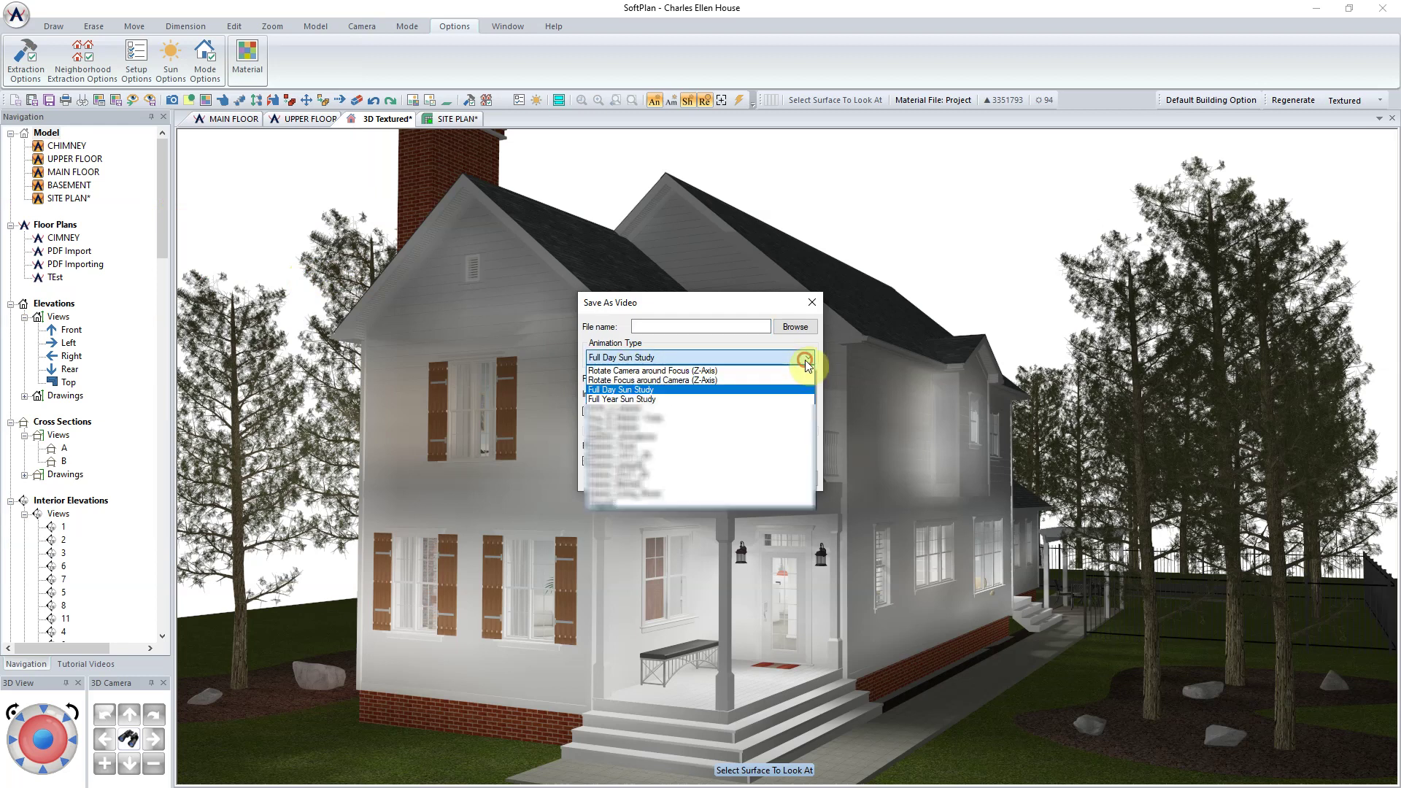
click(683, 388)
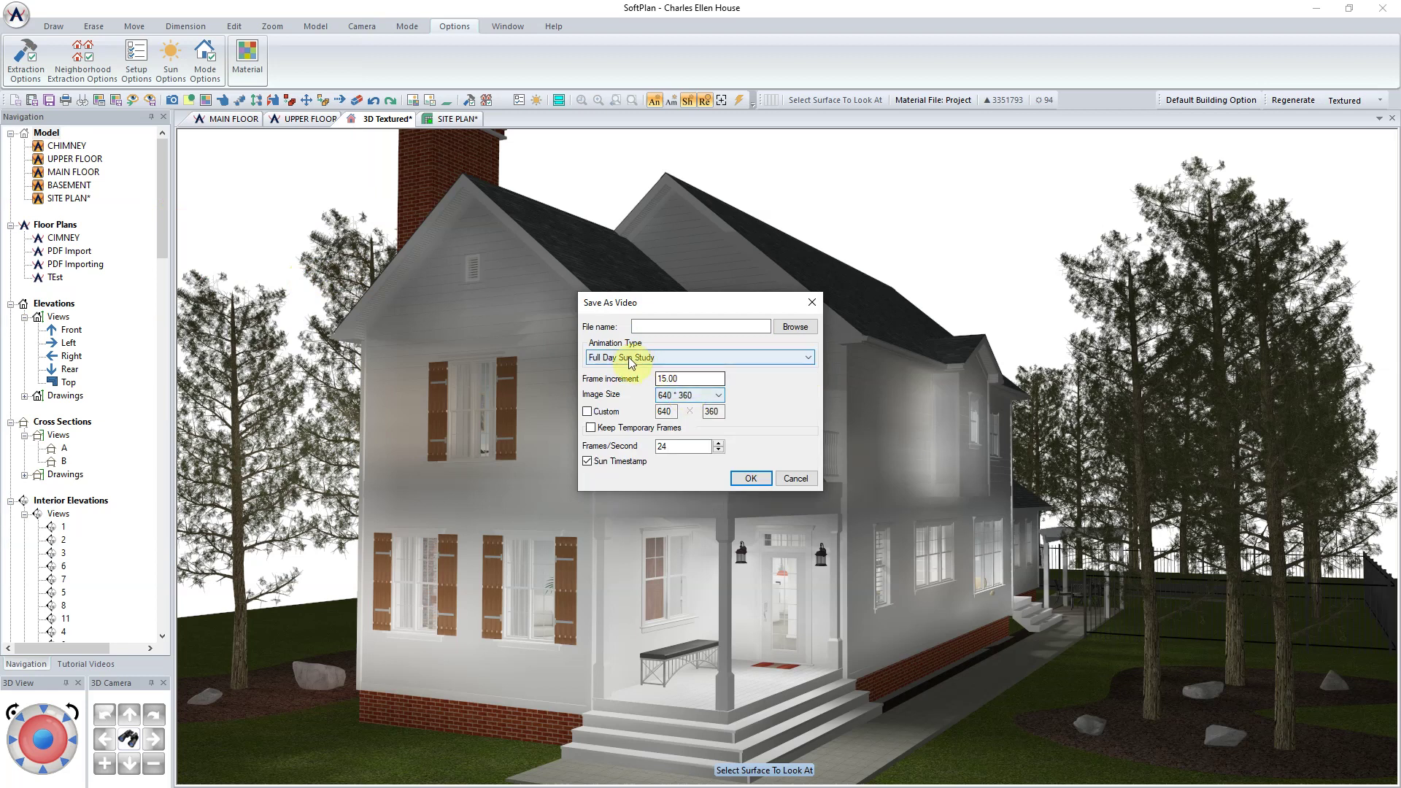
click(731, 326)
text(Full Day Sun Study)
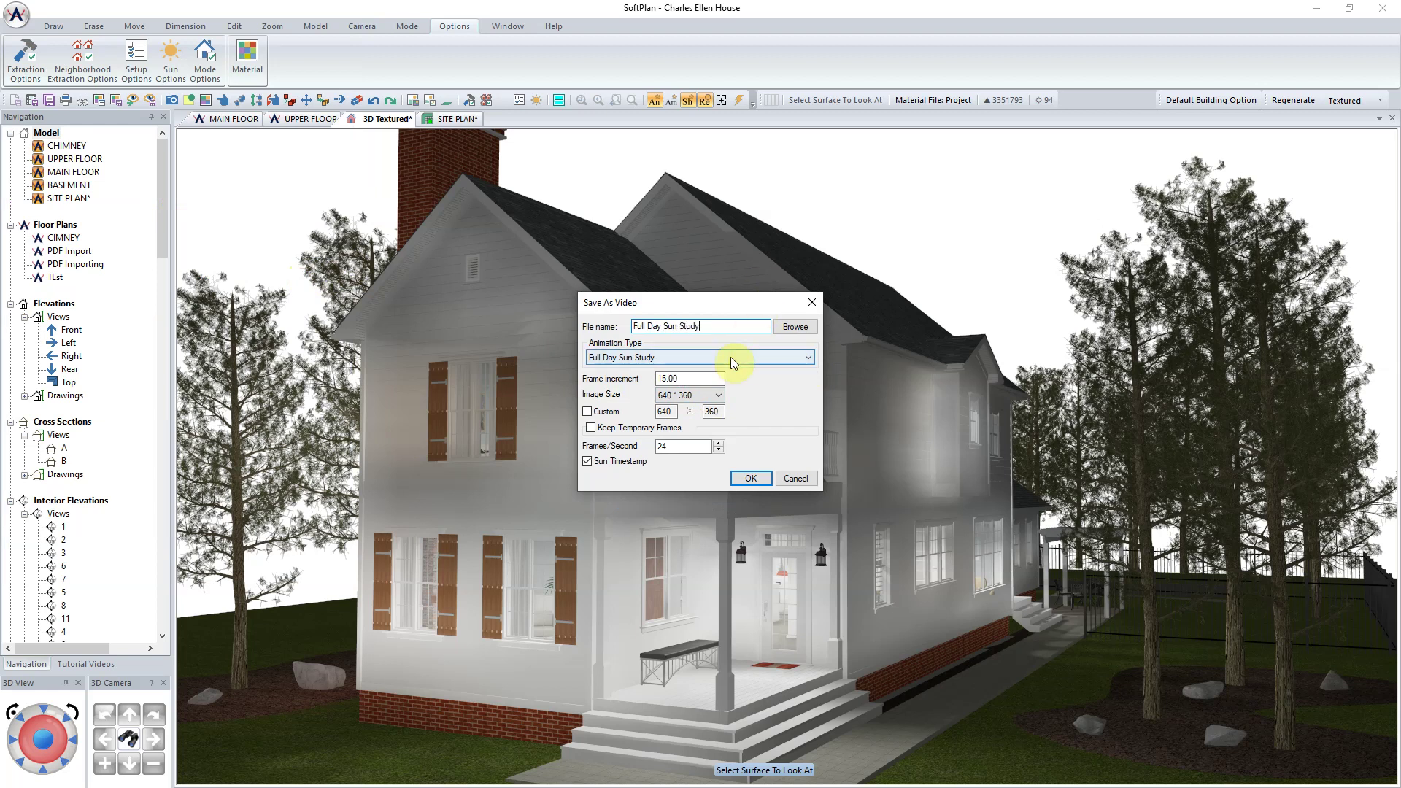
click(719, 396)
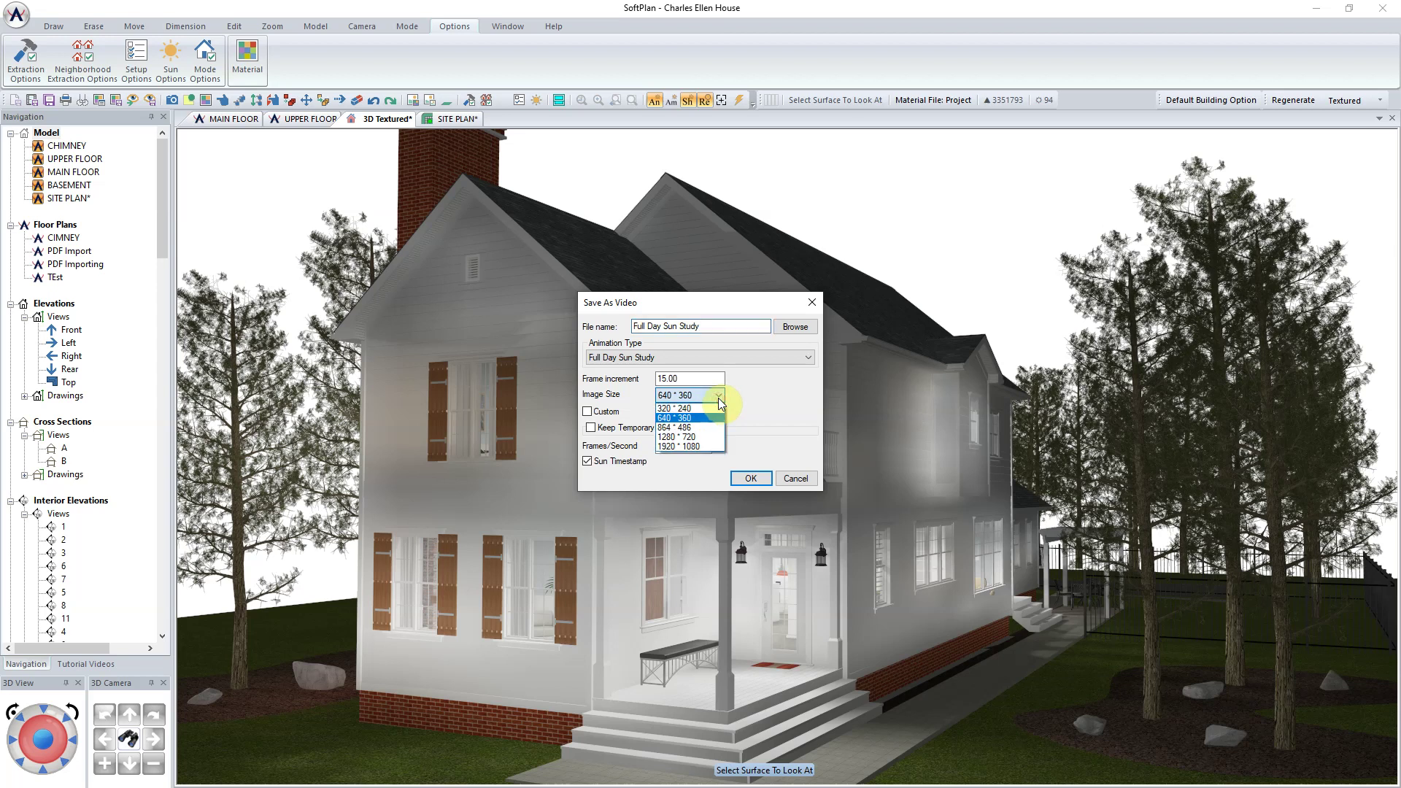
click(720, 399)
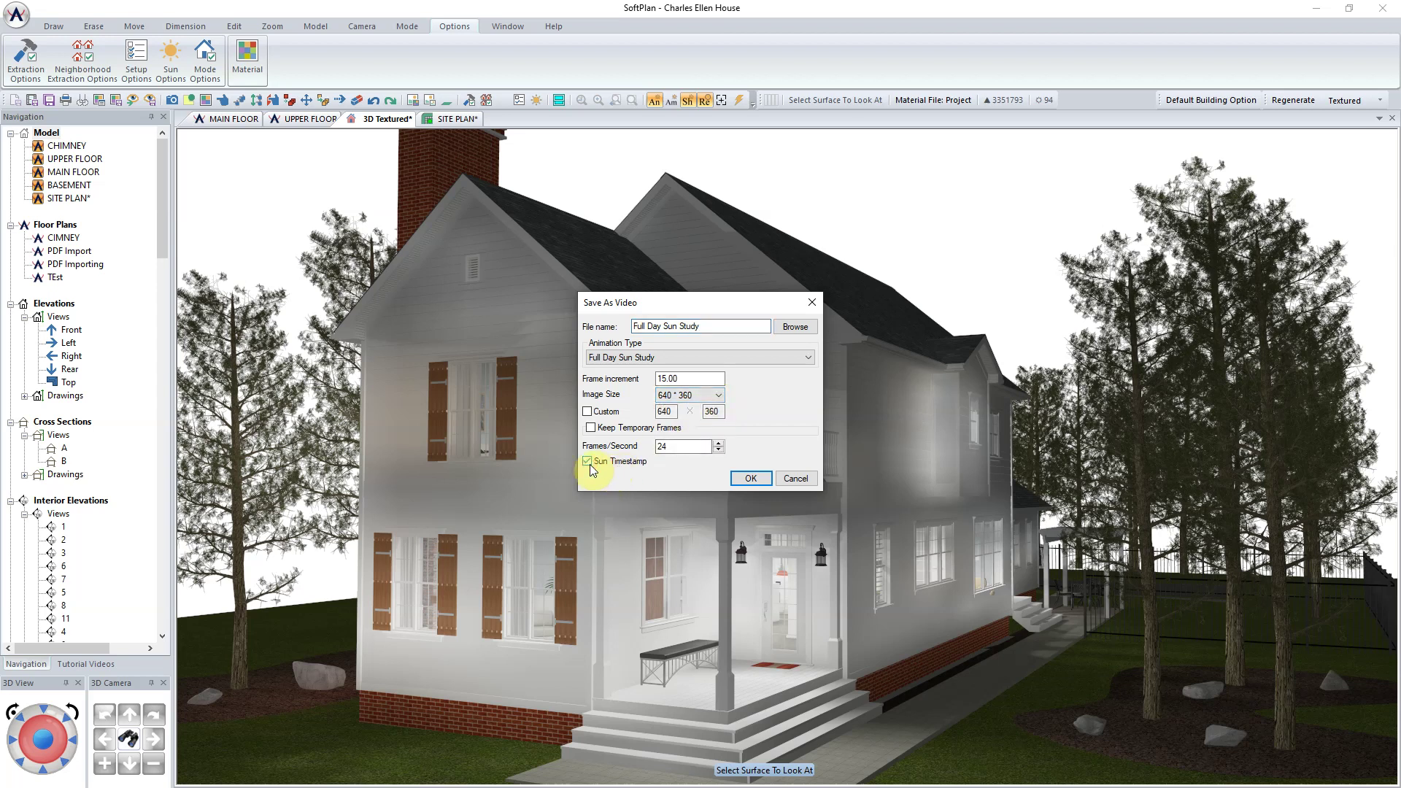
Generate the full-day sun study animation and play its video preview.
click(750, 478)
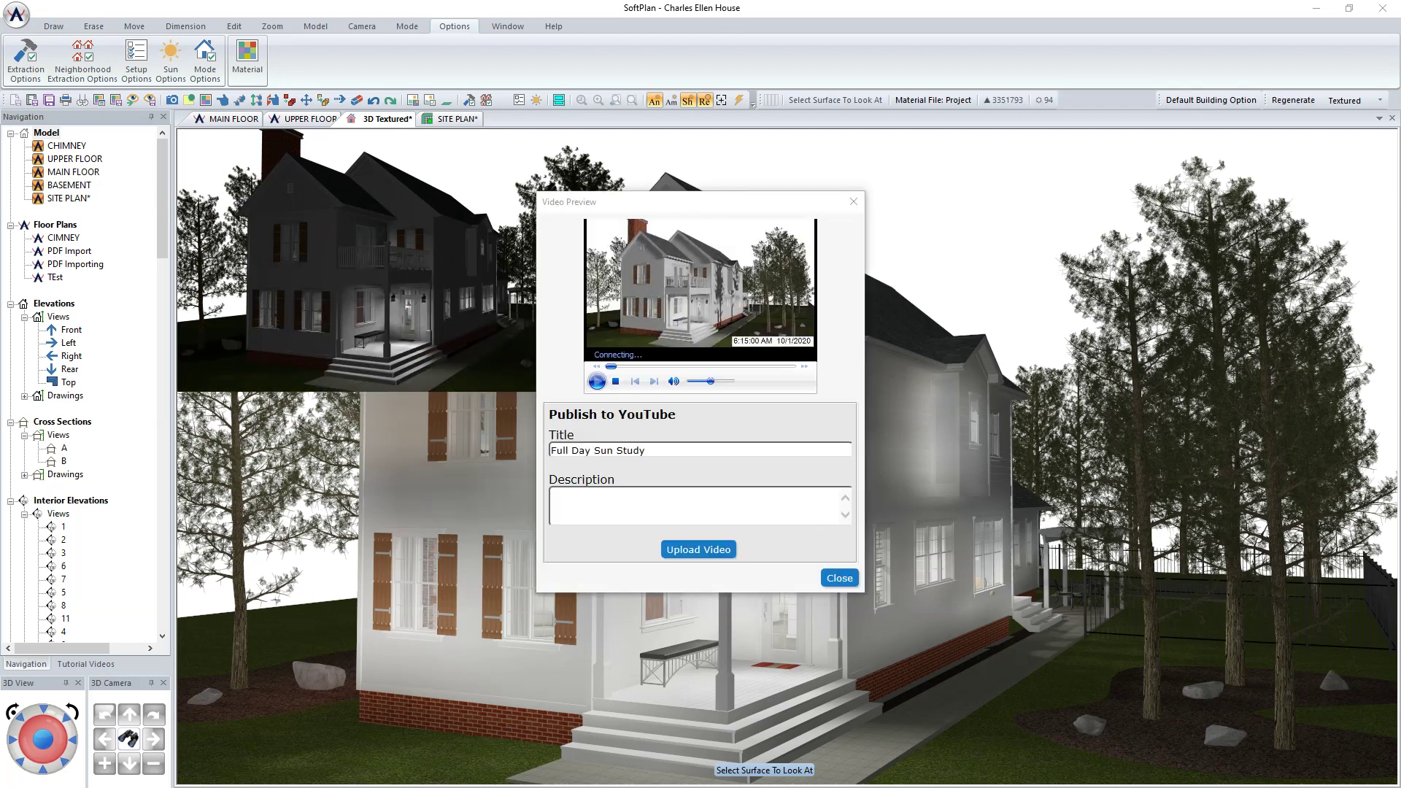
click(597, 382)
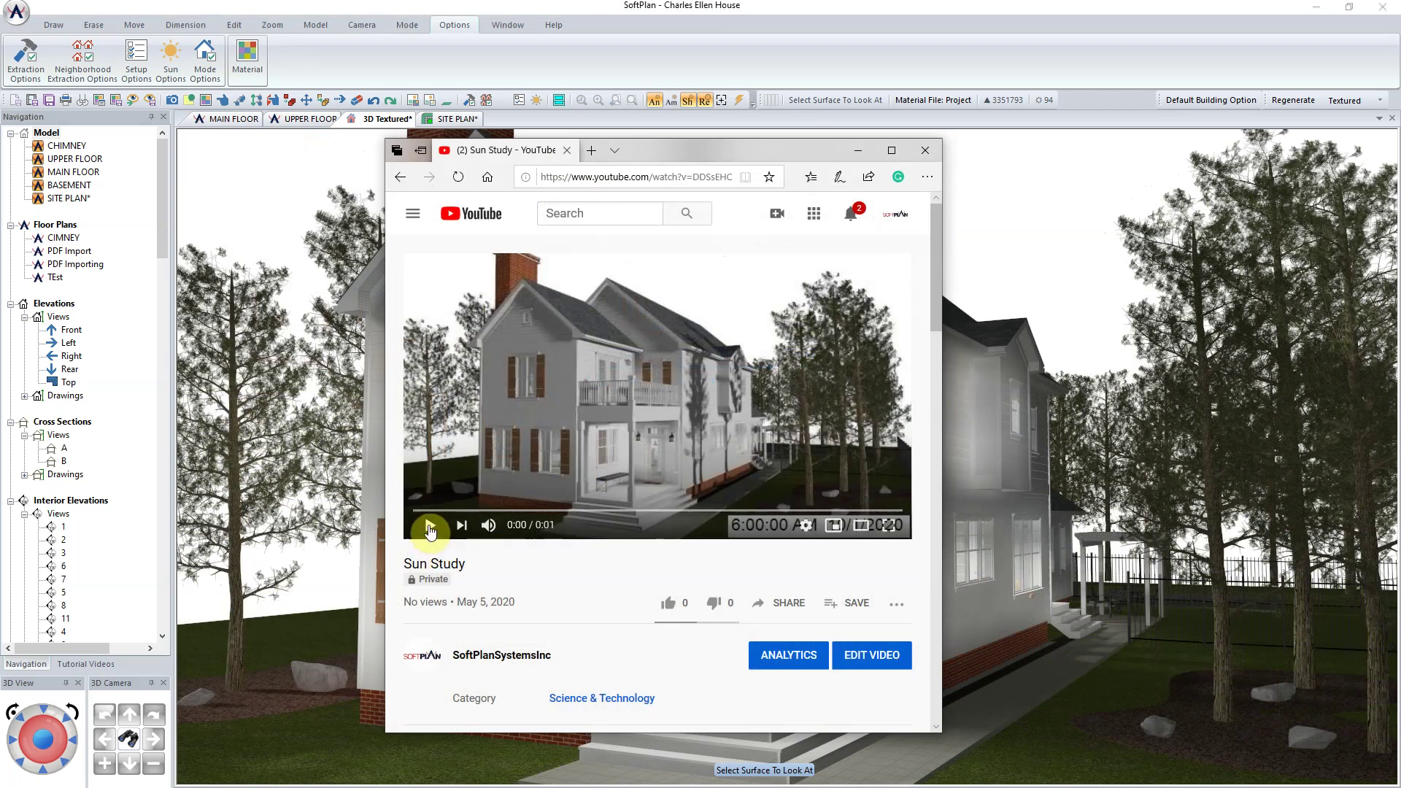
Play the Sun Study video on YouTube, then replay it after it ends.
click(430, 531)
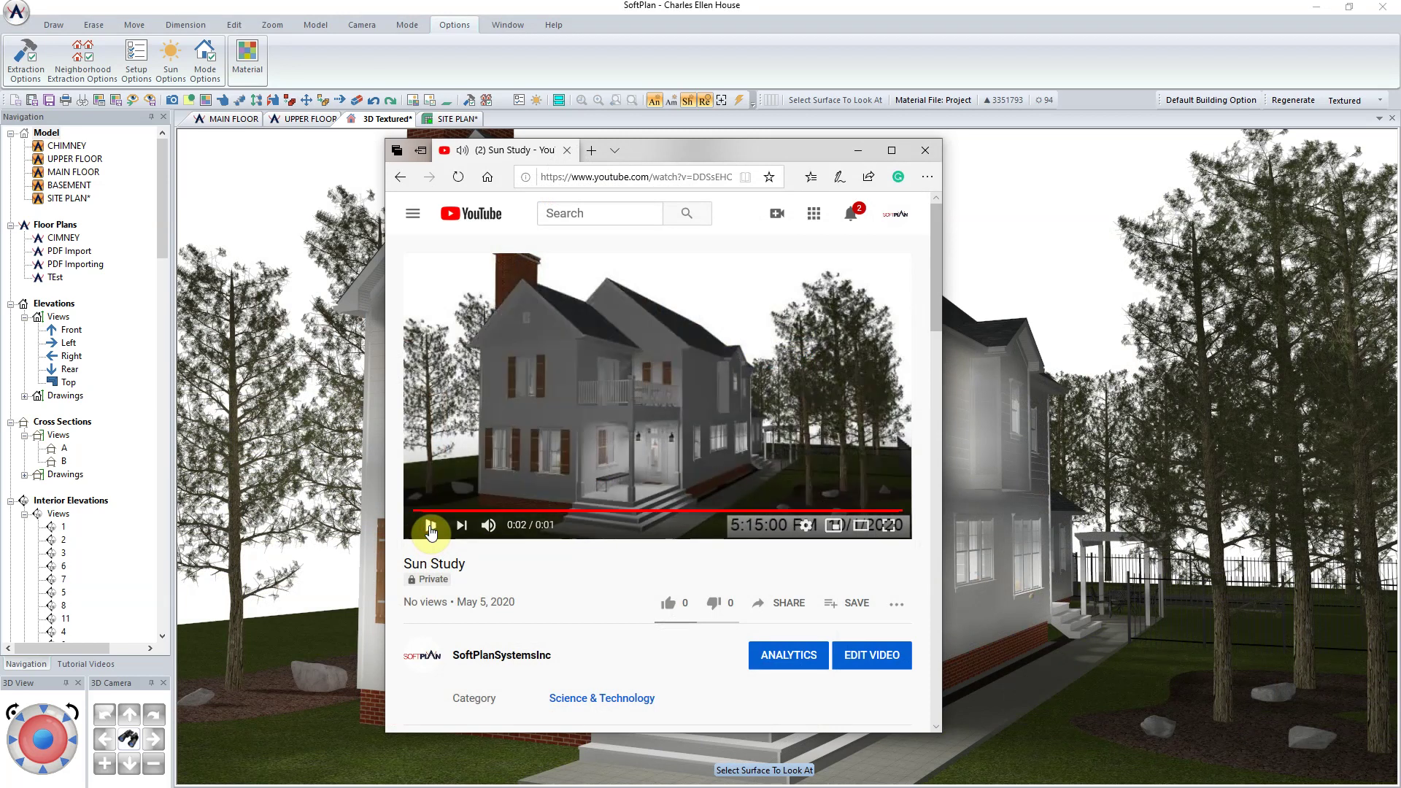
click(431, 530)
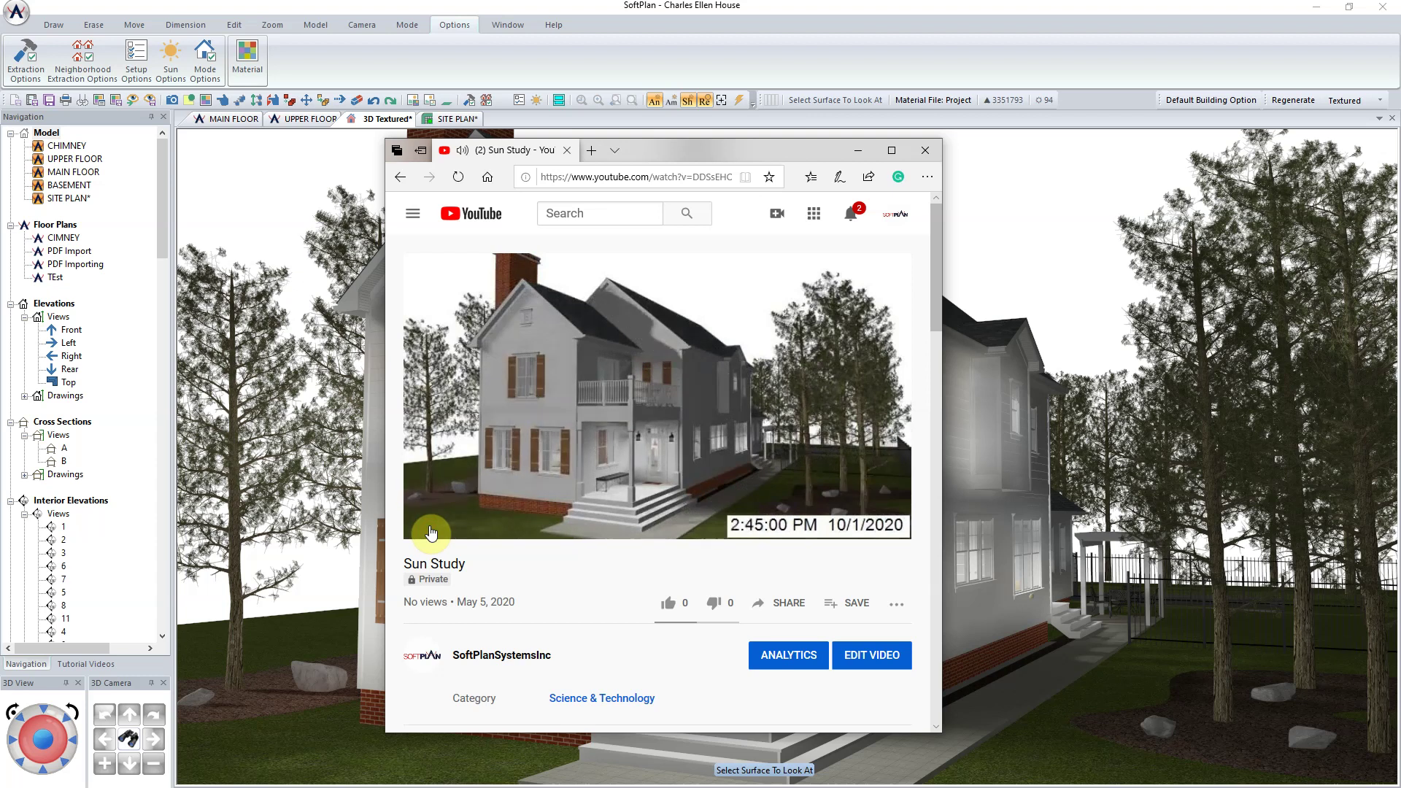
Start a video export with the Full Year Sun Study animation type.
click(17, 13)
mouse_move(44, 175)
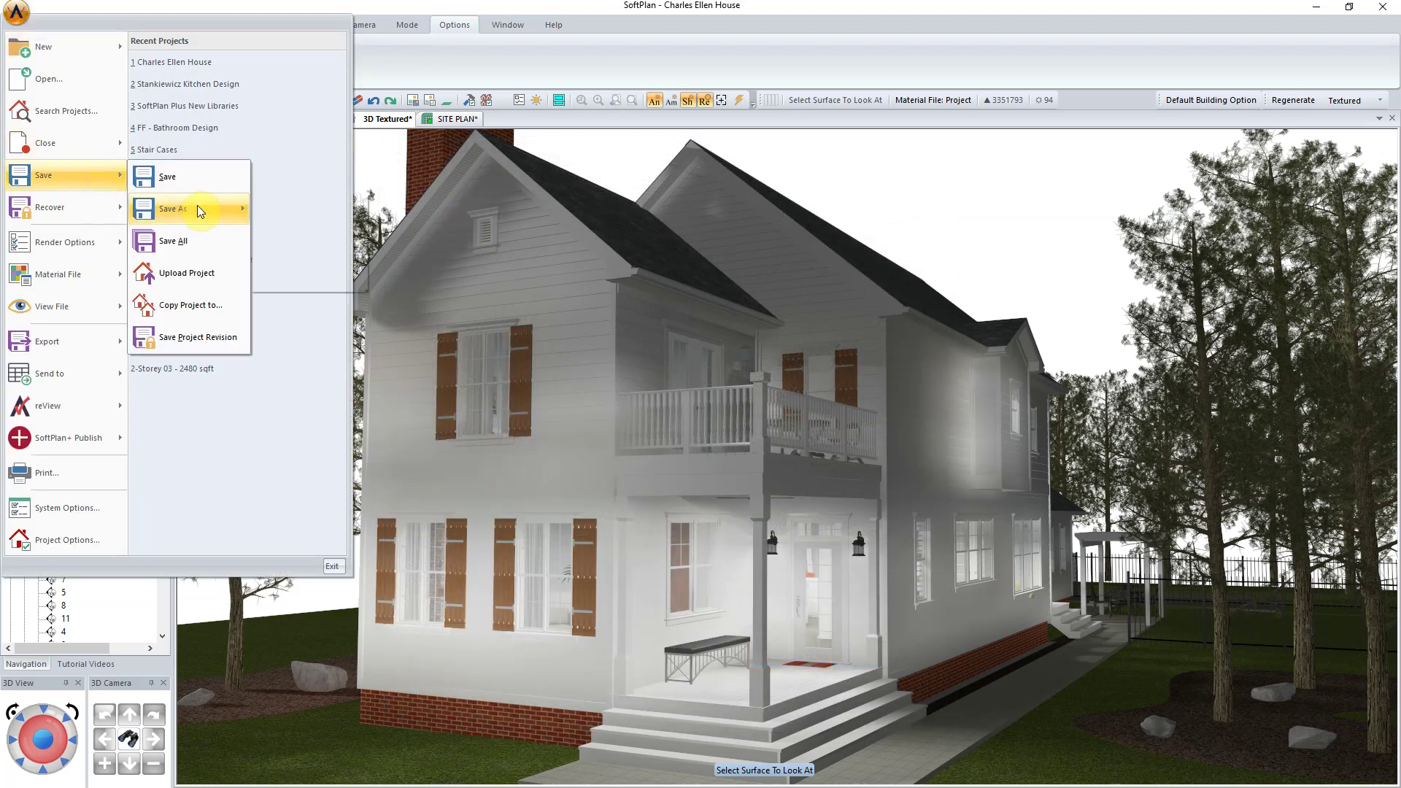
mouse_move(175, 208)
click(321, 273)
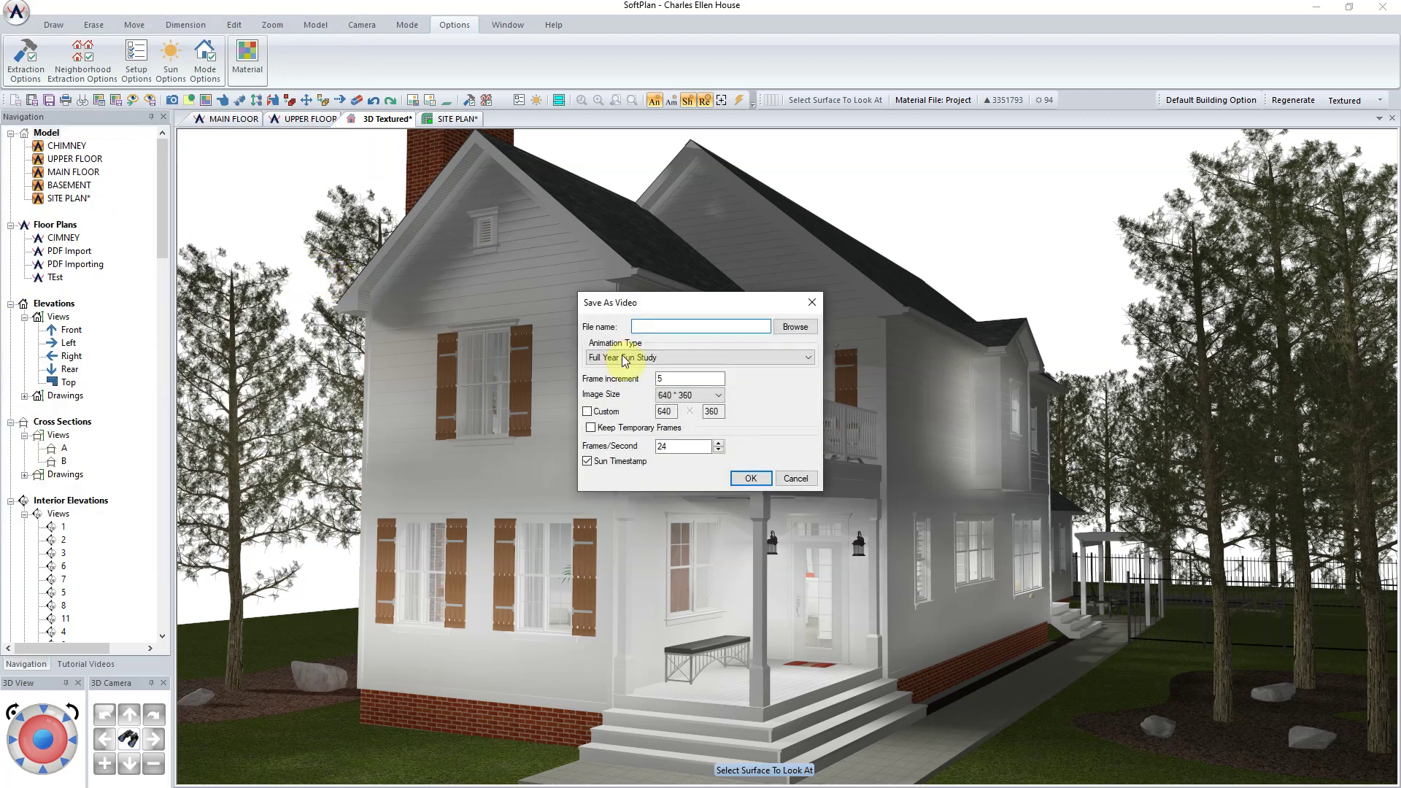
click(804, 359)
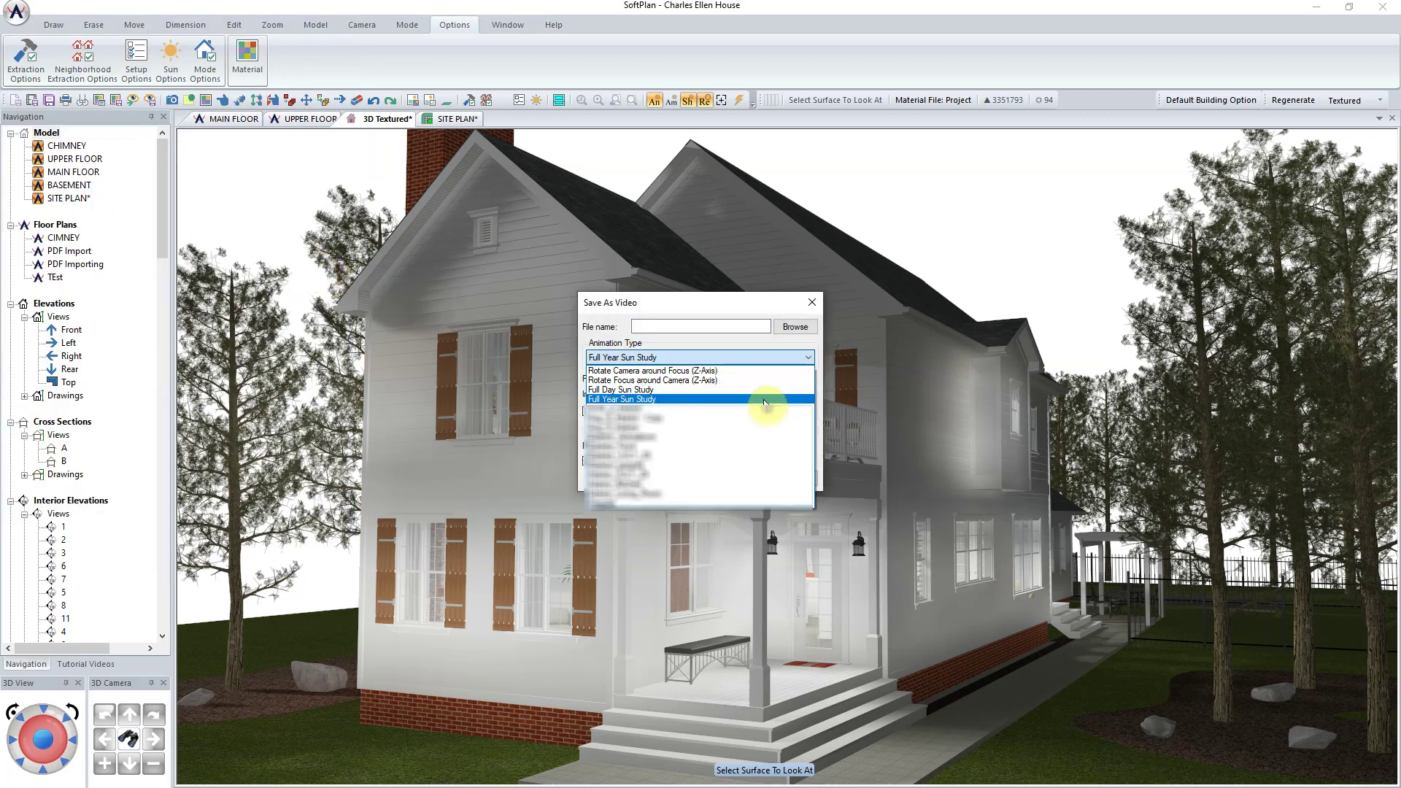
click(764, 400)
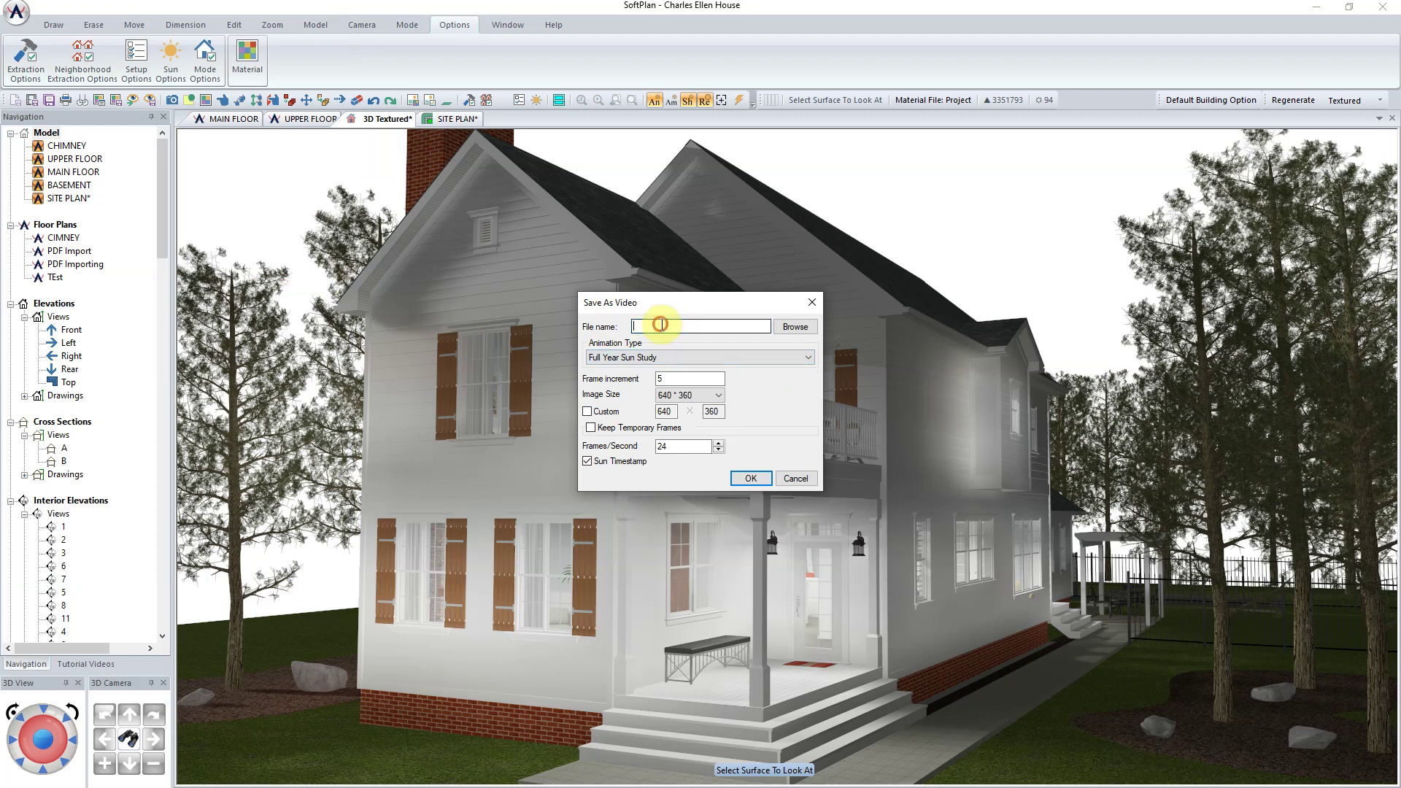
text(Full Year Sun Study)
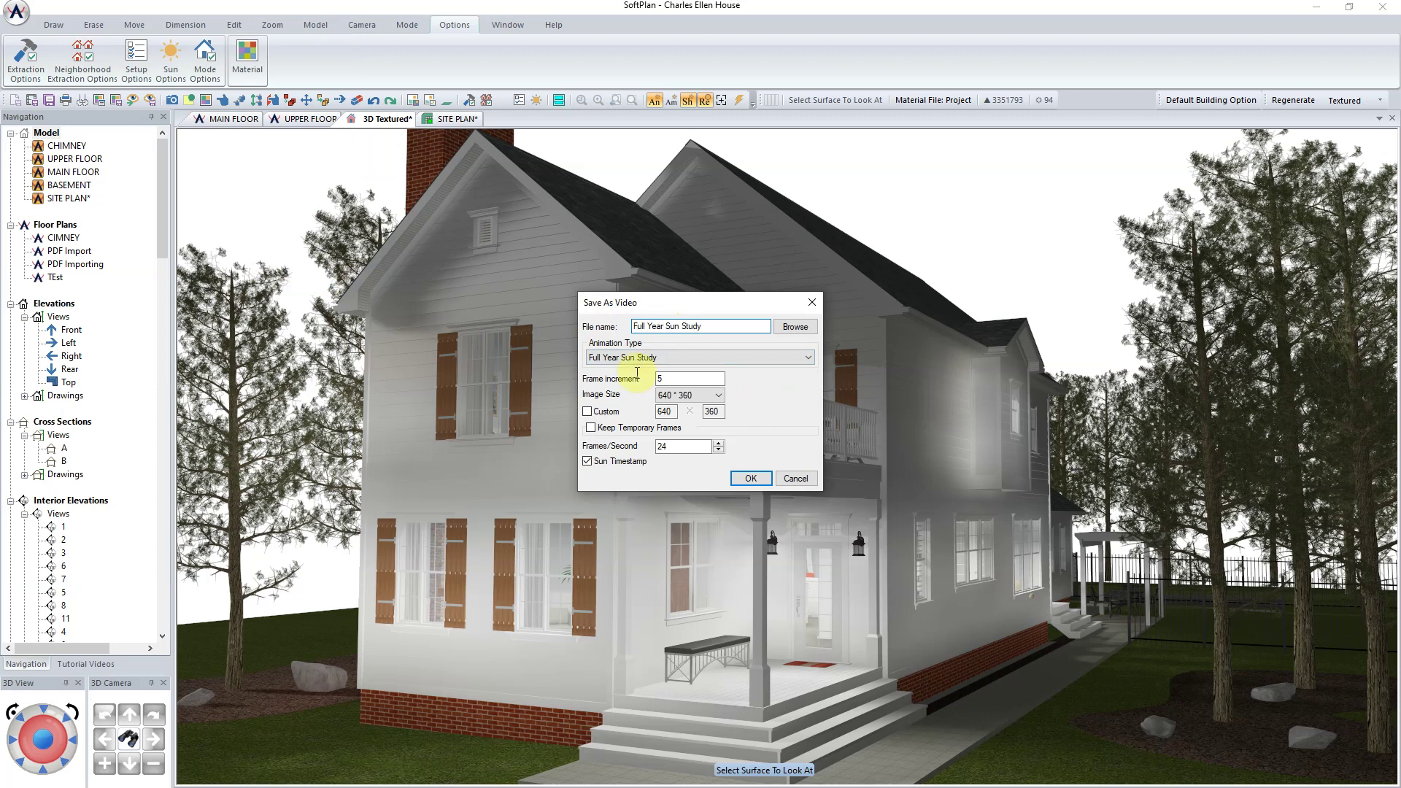
Start generating the 73-frame Full Year Sun Study animation.
click(752, 480)
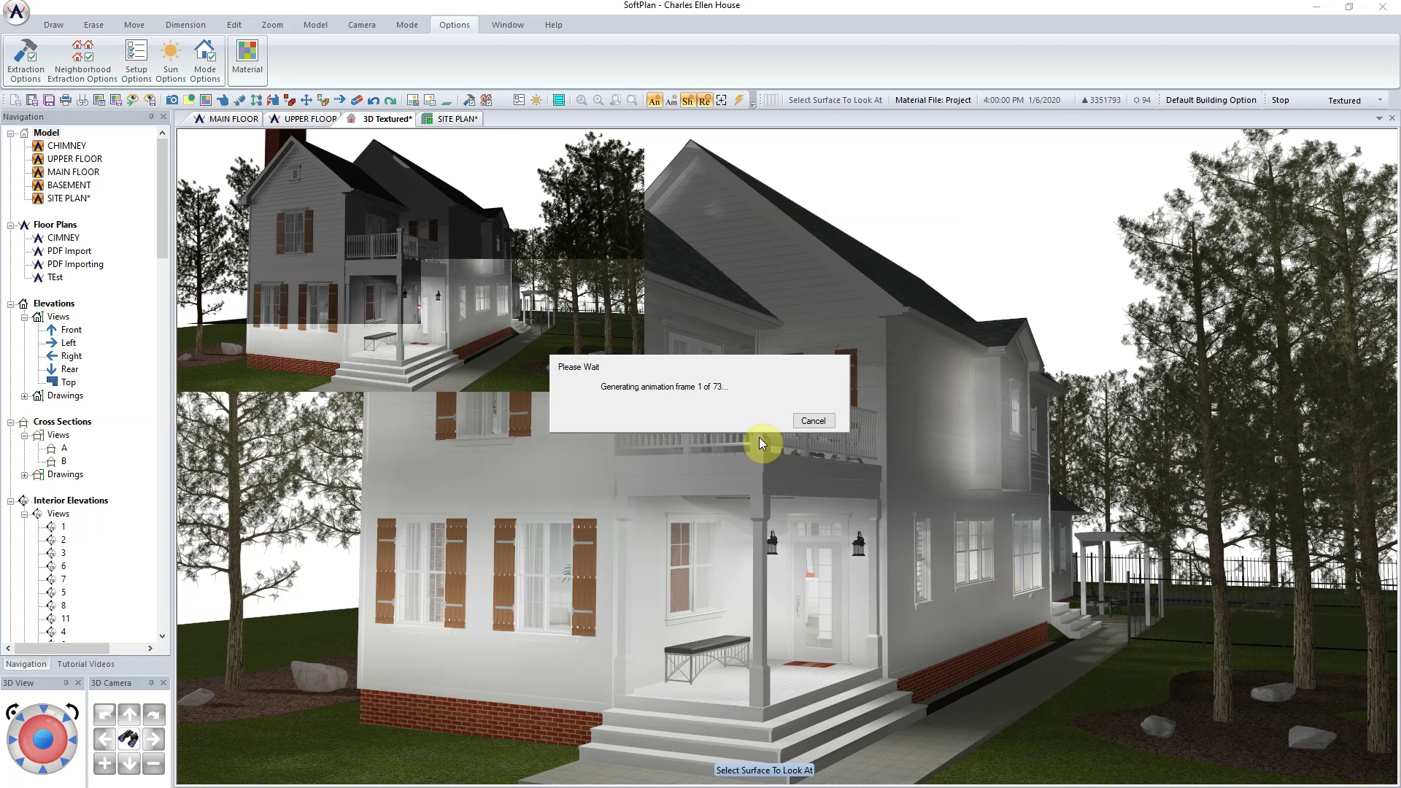